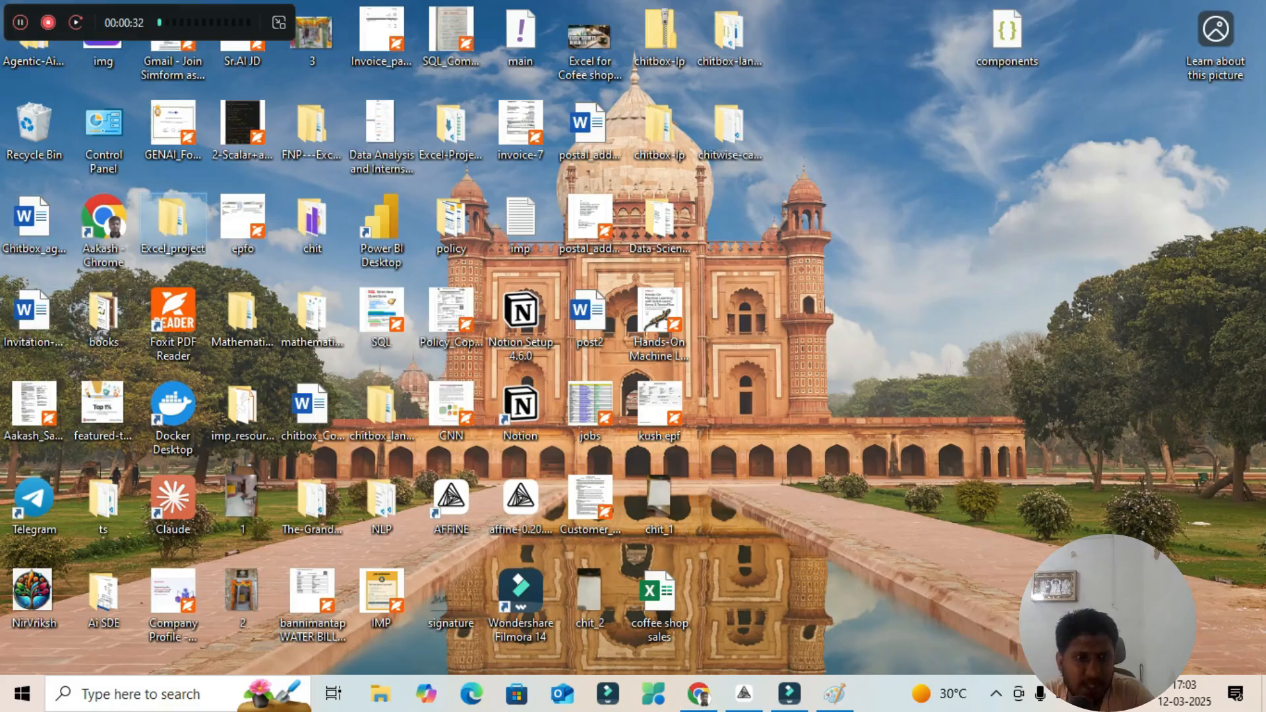
Open the Book1 workbook from the Excel_project folder's Project0, Datasets, Coffee+Shop+Sales subfolder.
double_click(172, 221)
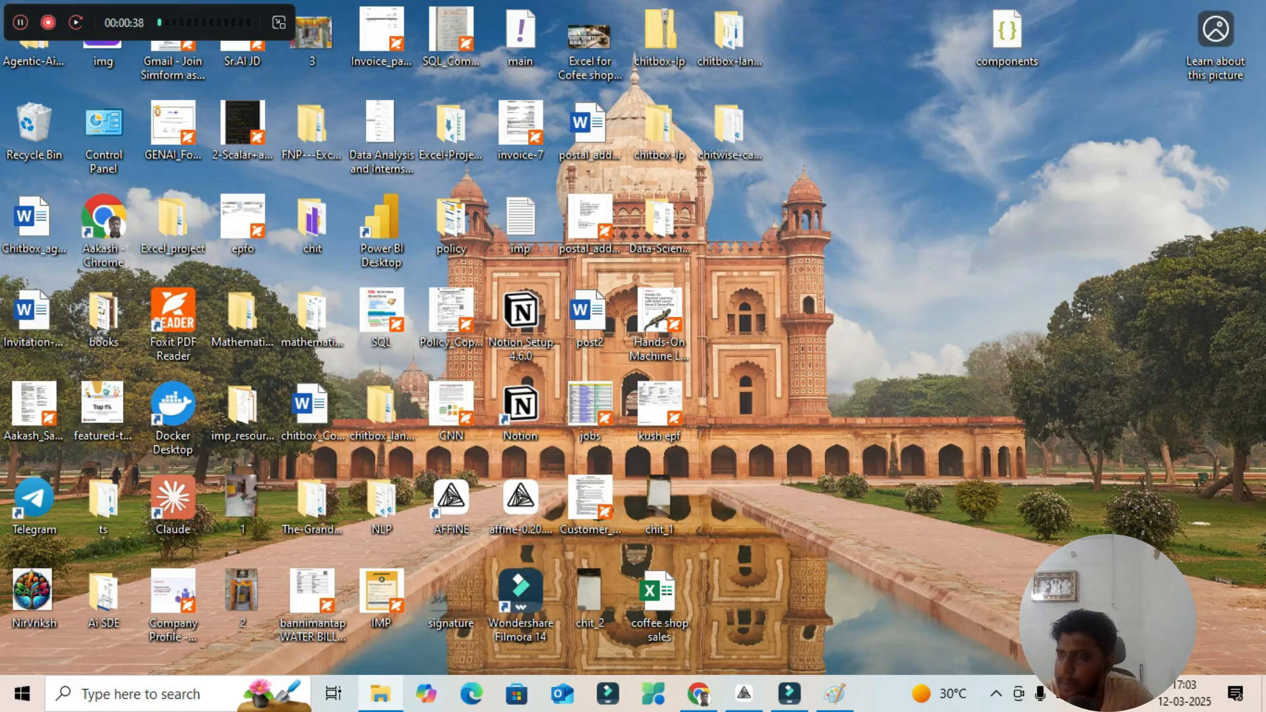
left_click_drag(1219, 66, 512, 71)
left_click_drag(1240, 74, 915, 63)
left_click(1022, 66)
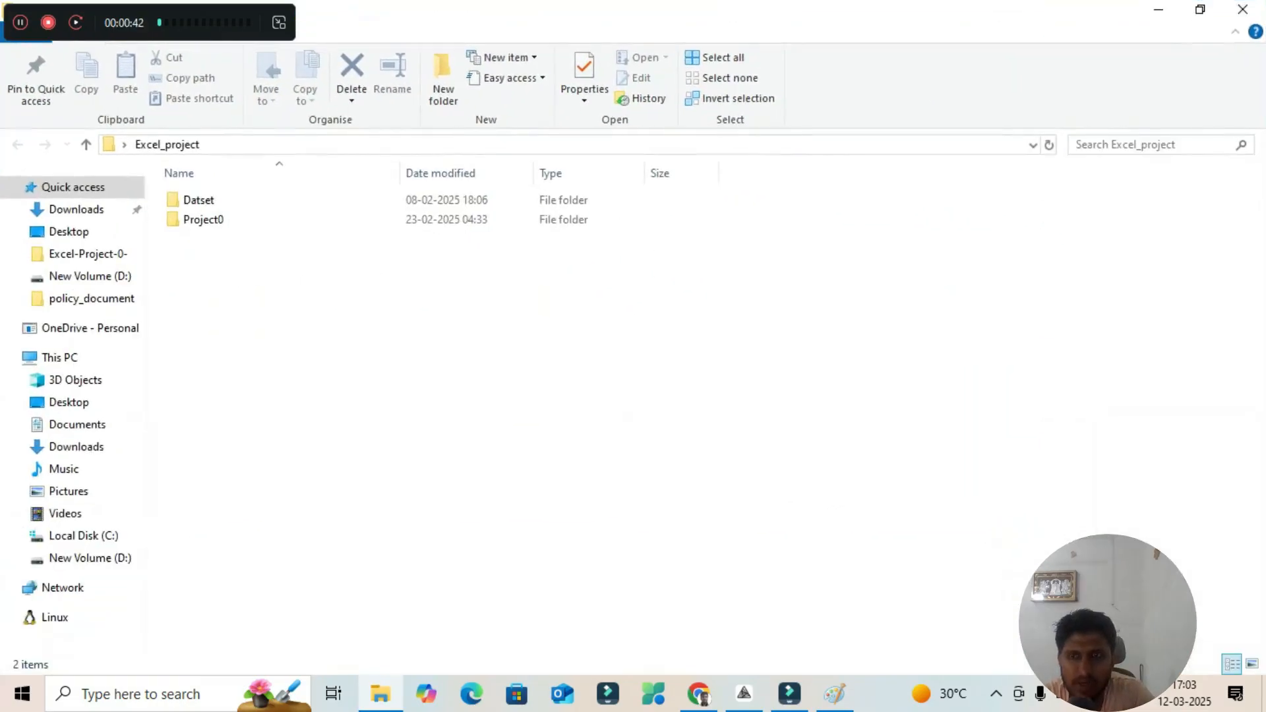
double_click(203, 220)
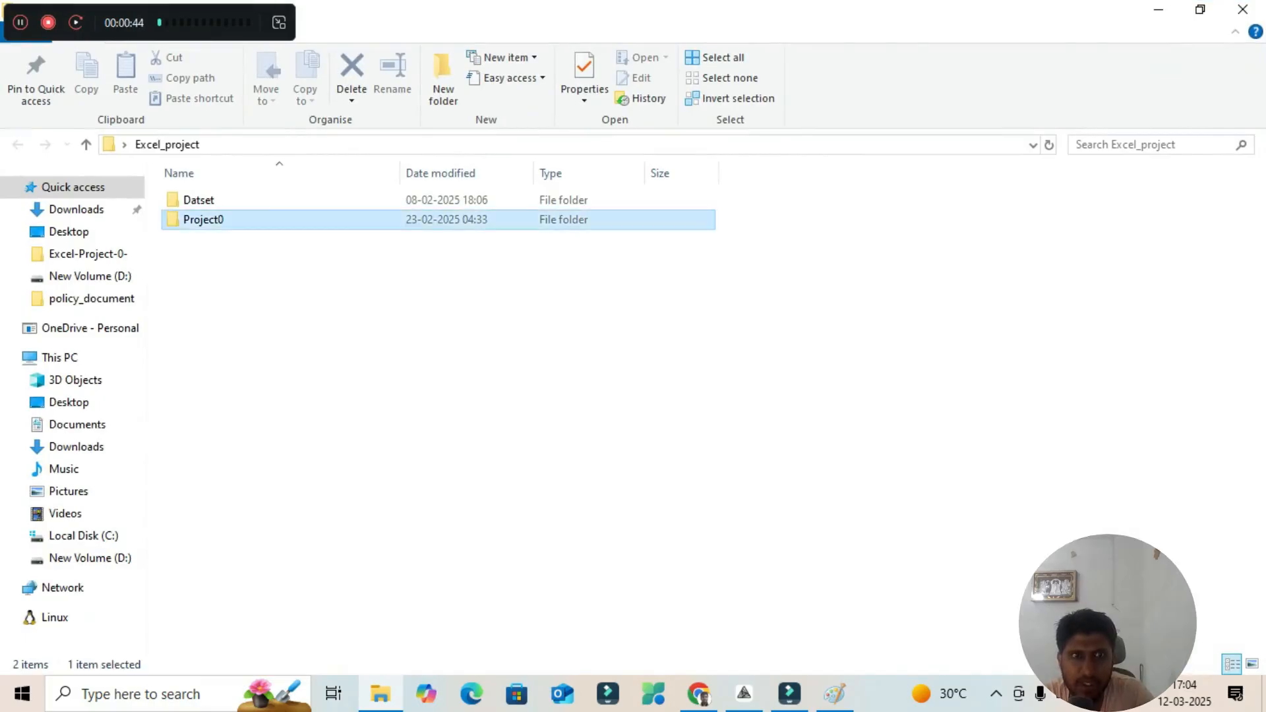
left_click(204, 200)
key("Return")
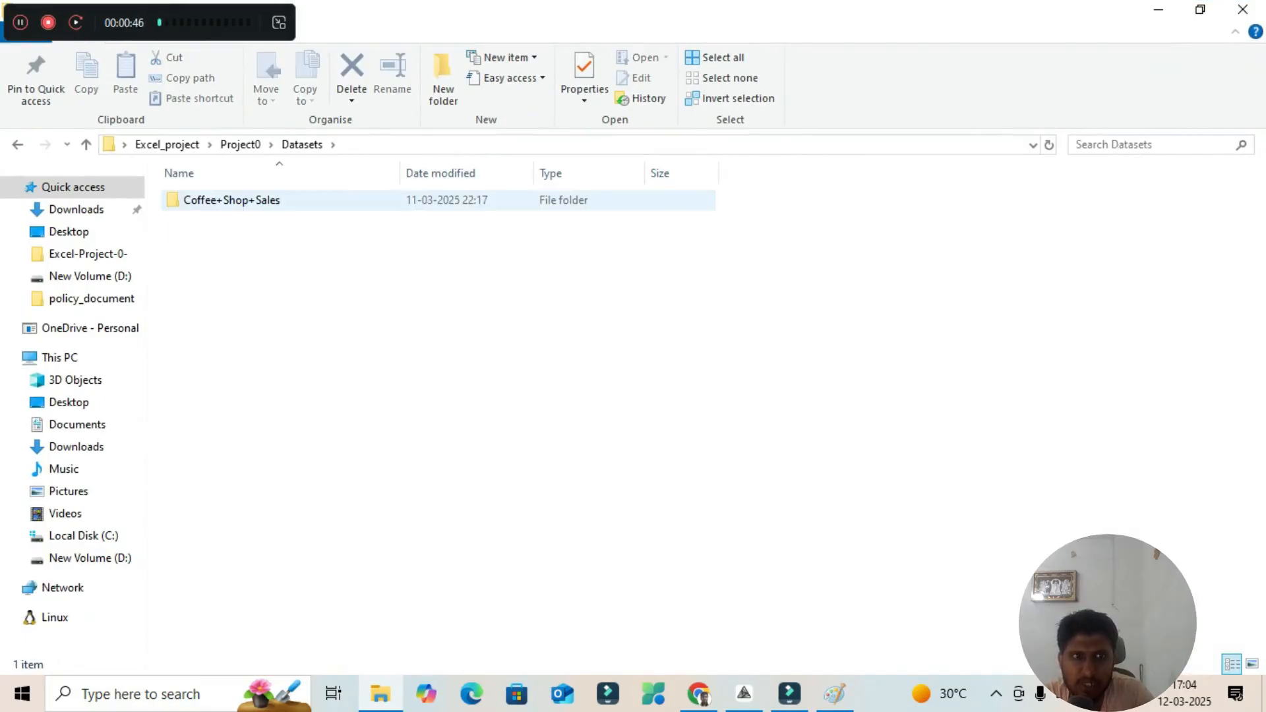
double_click(231, 200)
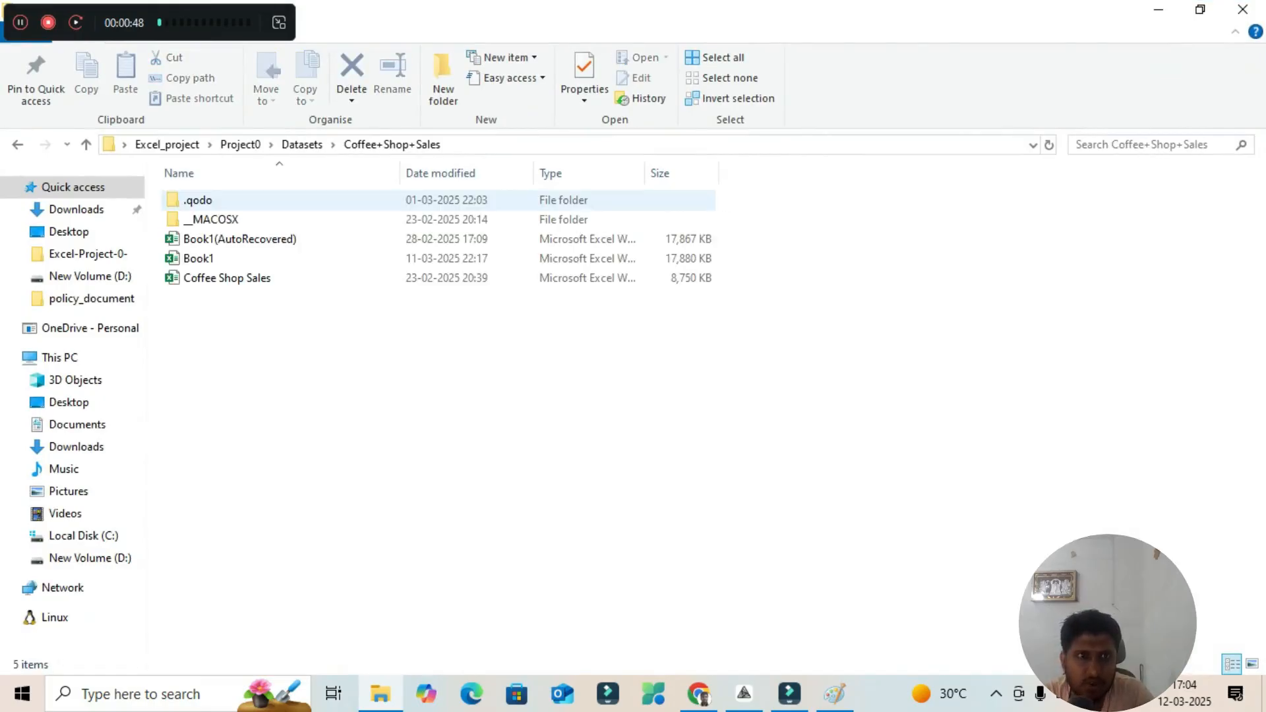
left_click(198, 258)
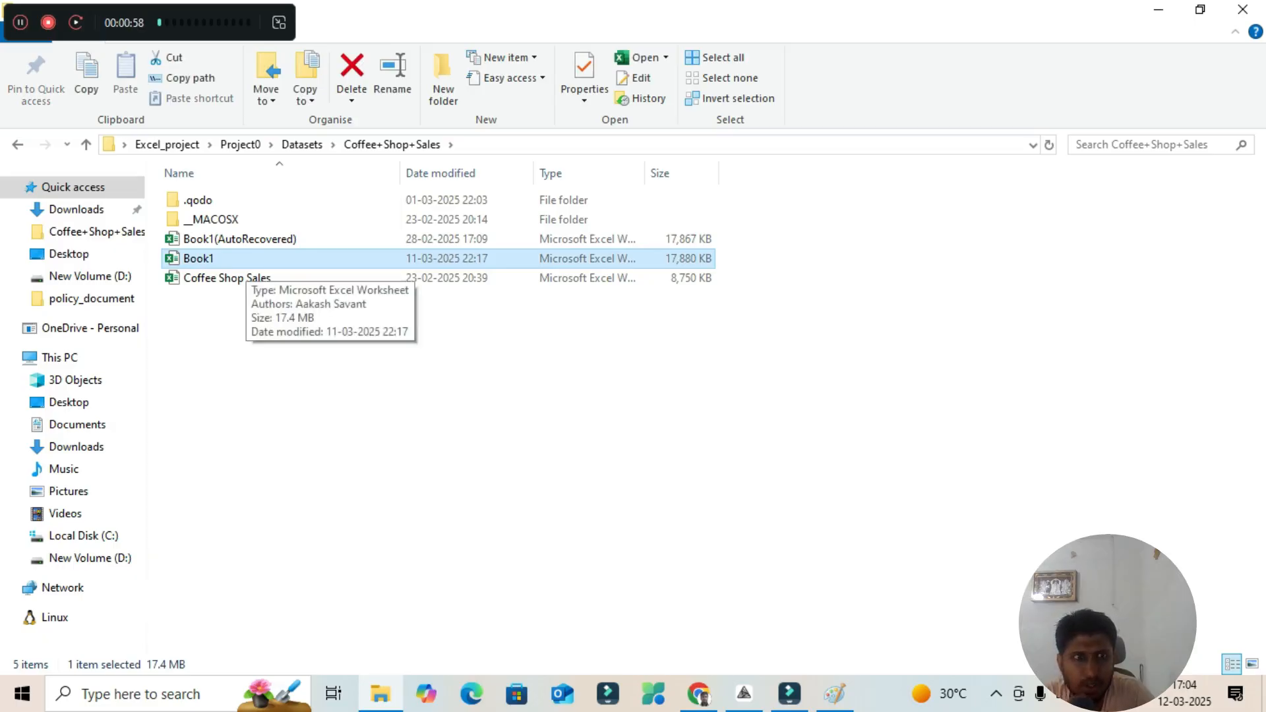
key("Return")
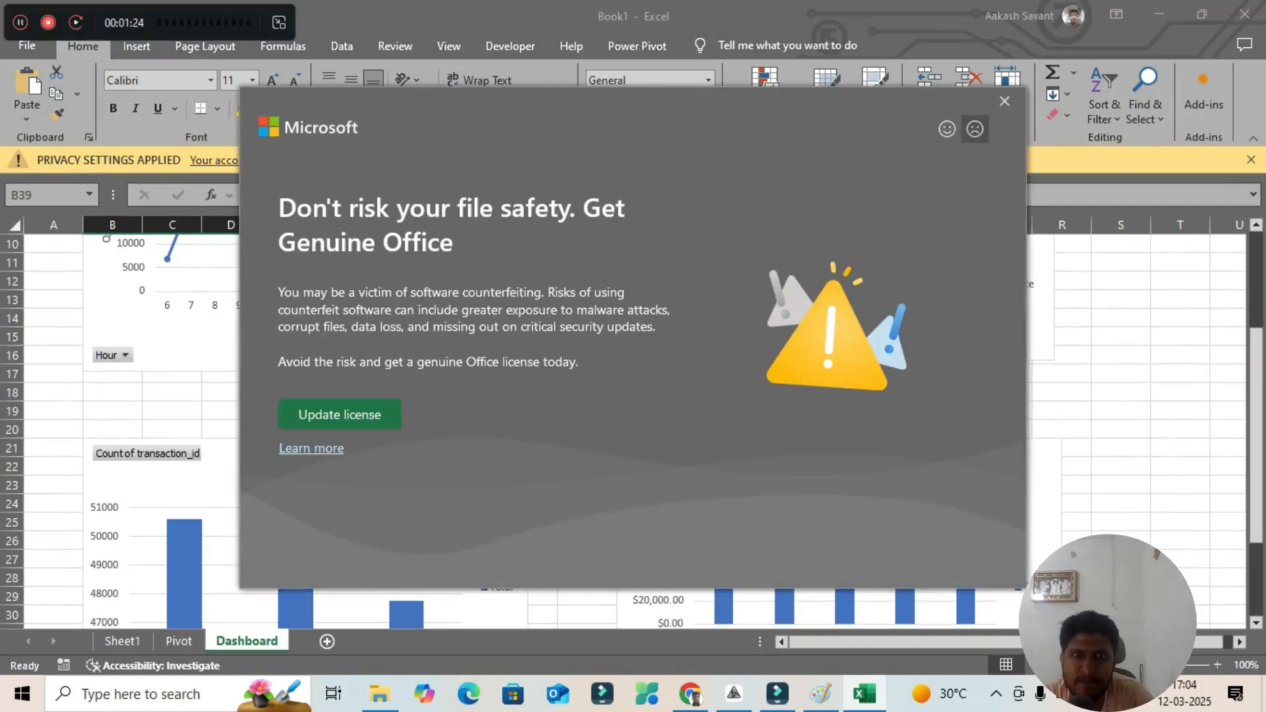
Dismiss the genuine Office dialog along with the privacy settings and licence notification bars.
left_click(1004, 101)
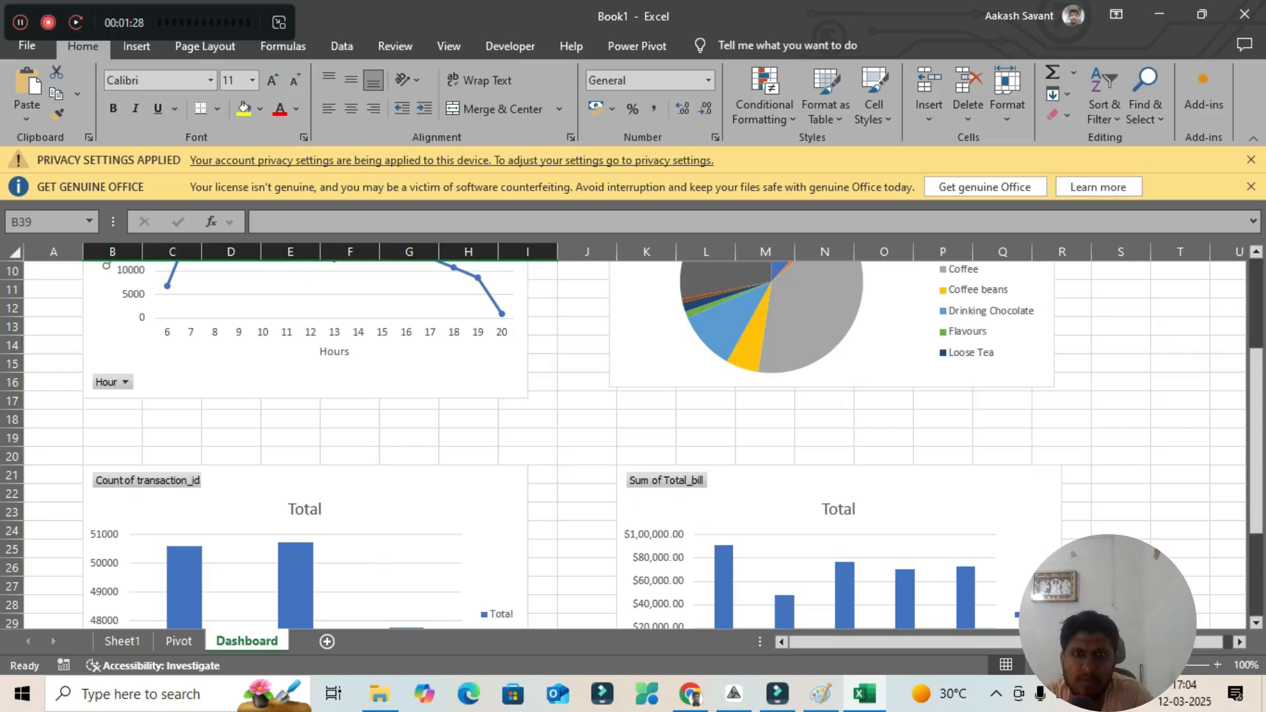
left_click(1250, 159)
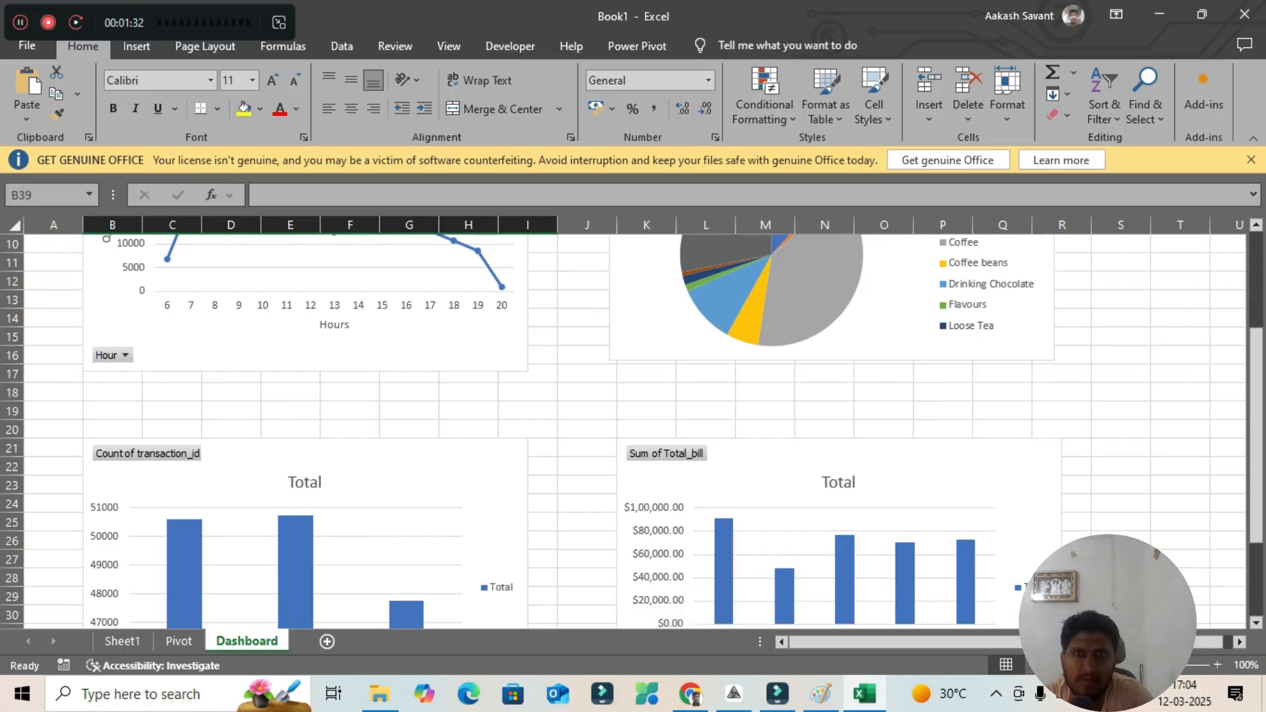
left_click(1251, 159)
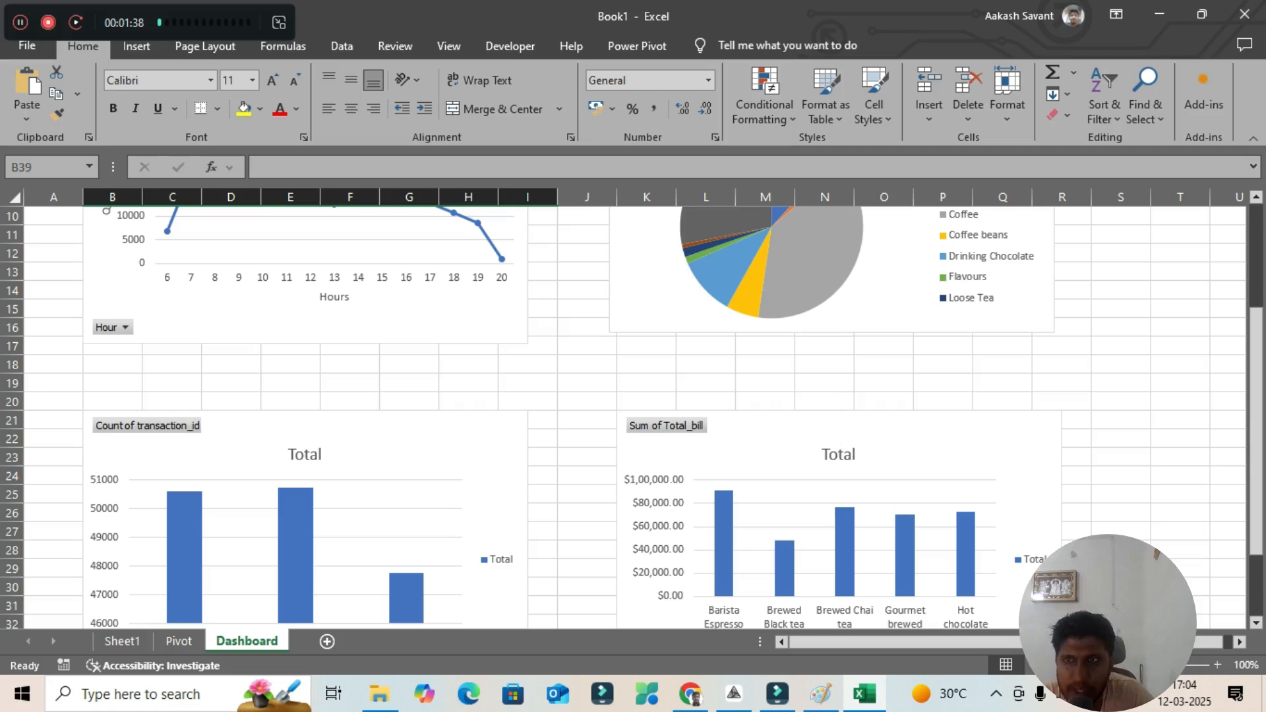
left_click(1120, 382)
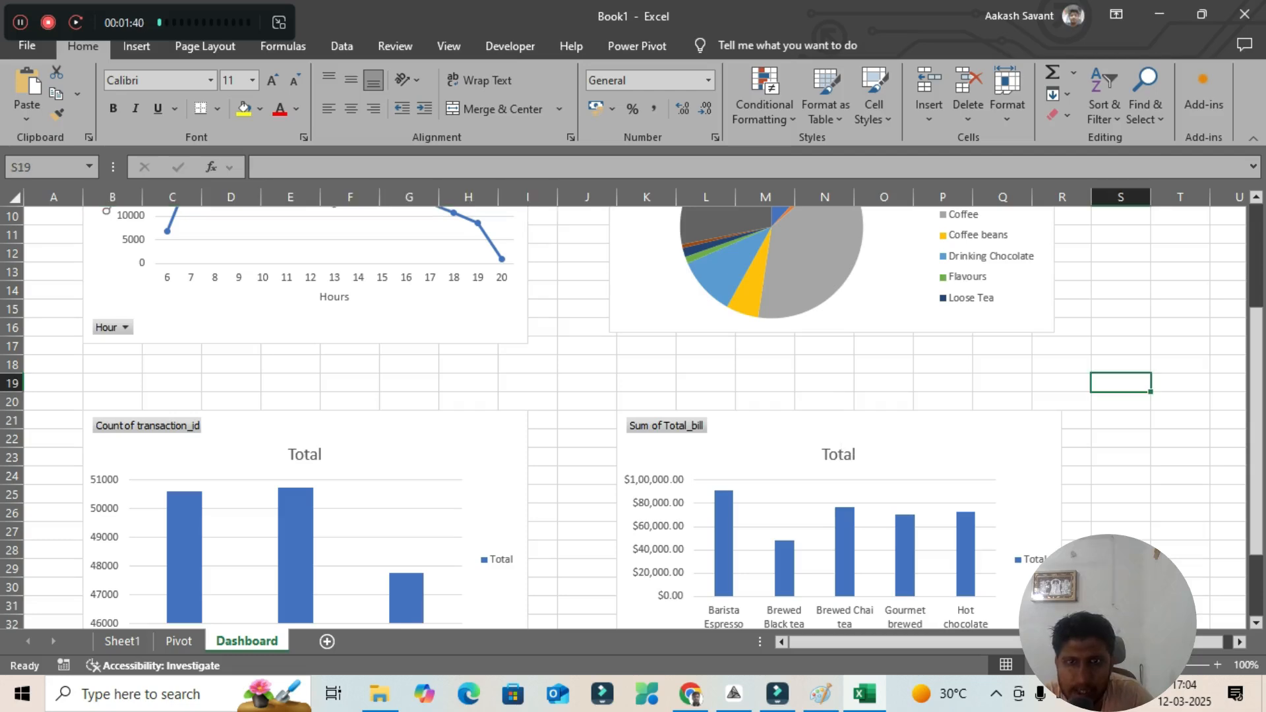
On the Pivot sheet, close the PivotTable Fields pane and select the empty cell K14.
key("ctrl+Page_Up")
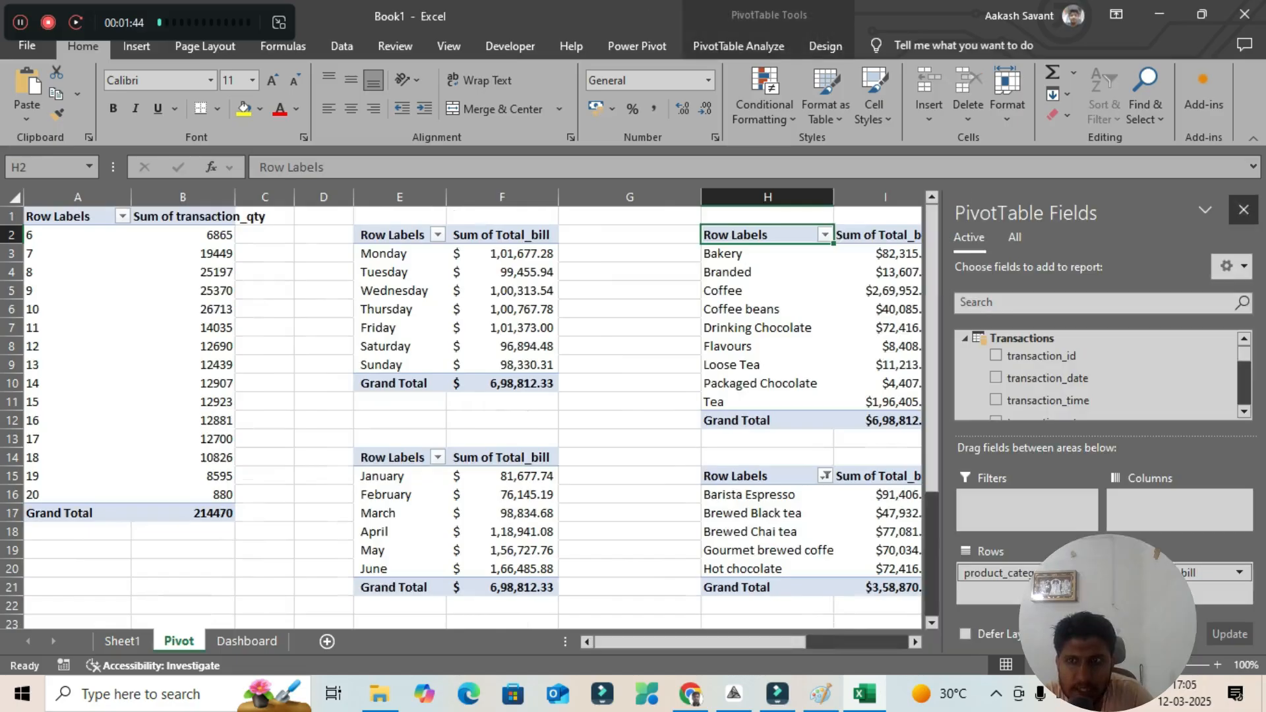
left_click(1244, 210)
left_click(1077, 456)
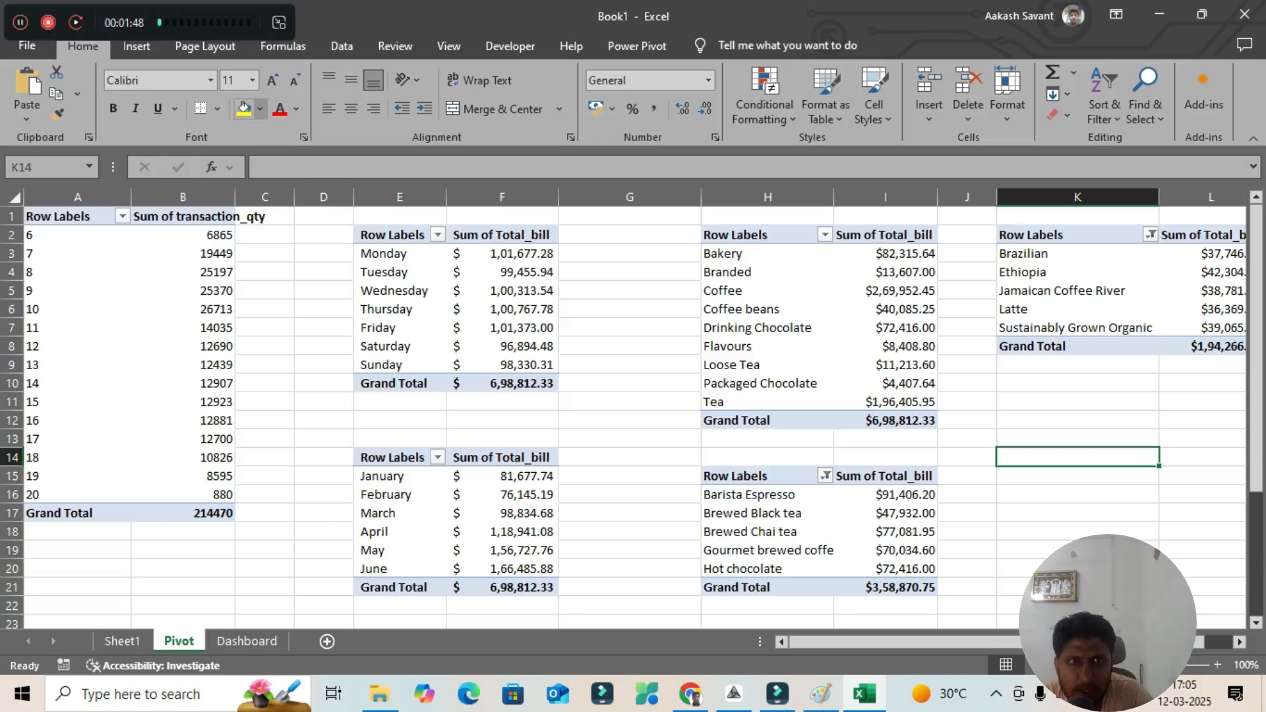
Fill cell K14 with the custom colour #F5BCBA.
left_click(260, 109)
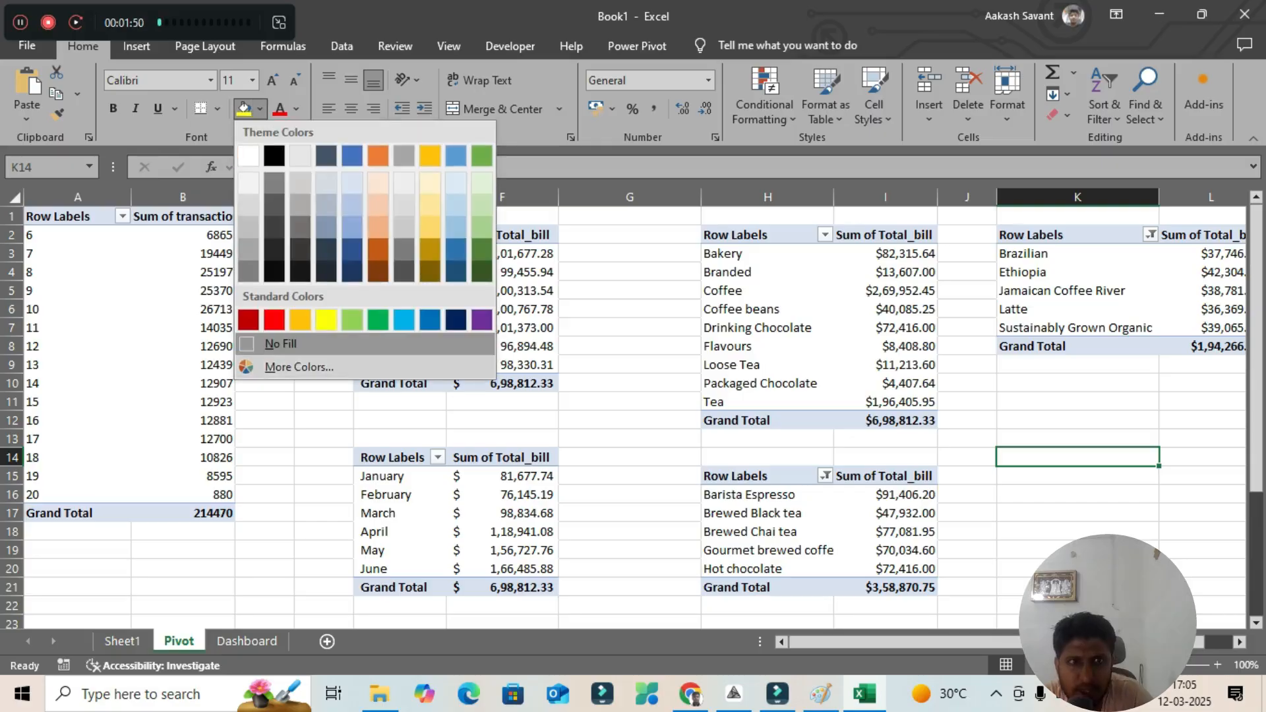
left_click(298, 367)
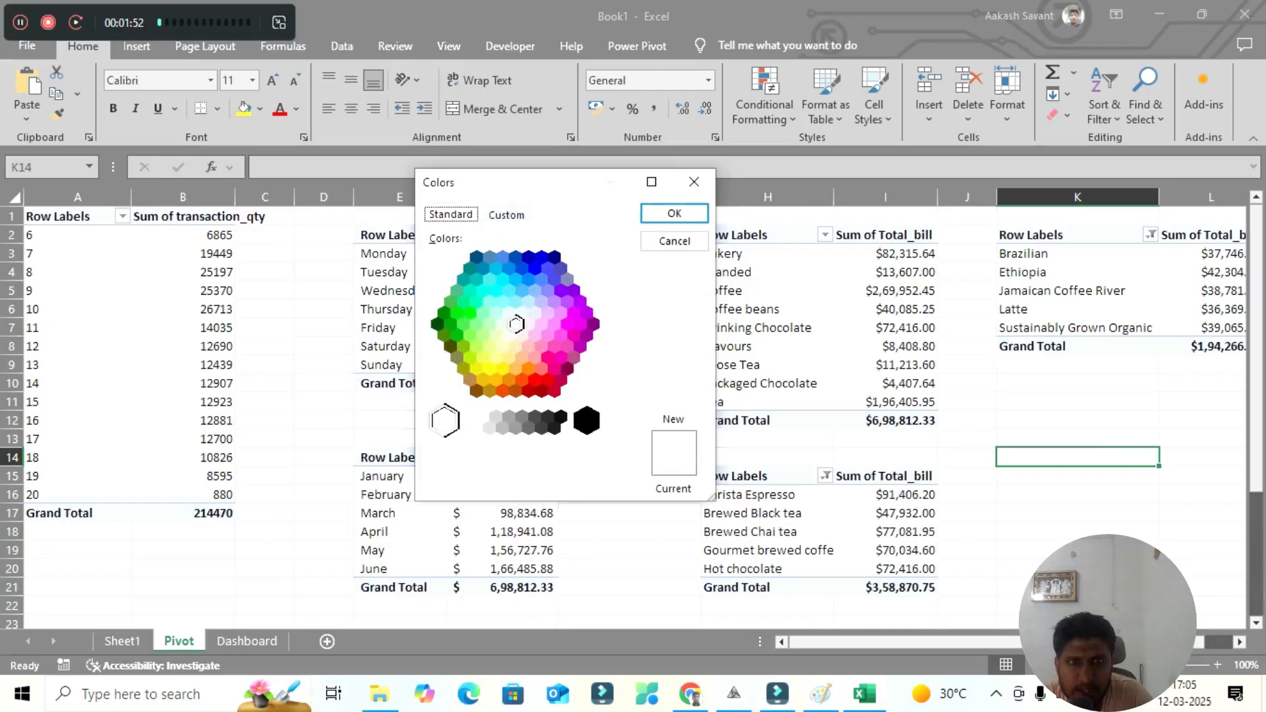
key("ctrl+Tab")
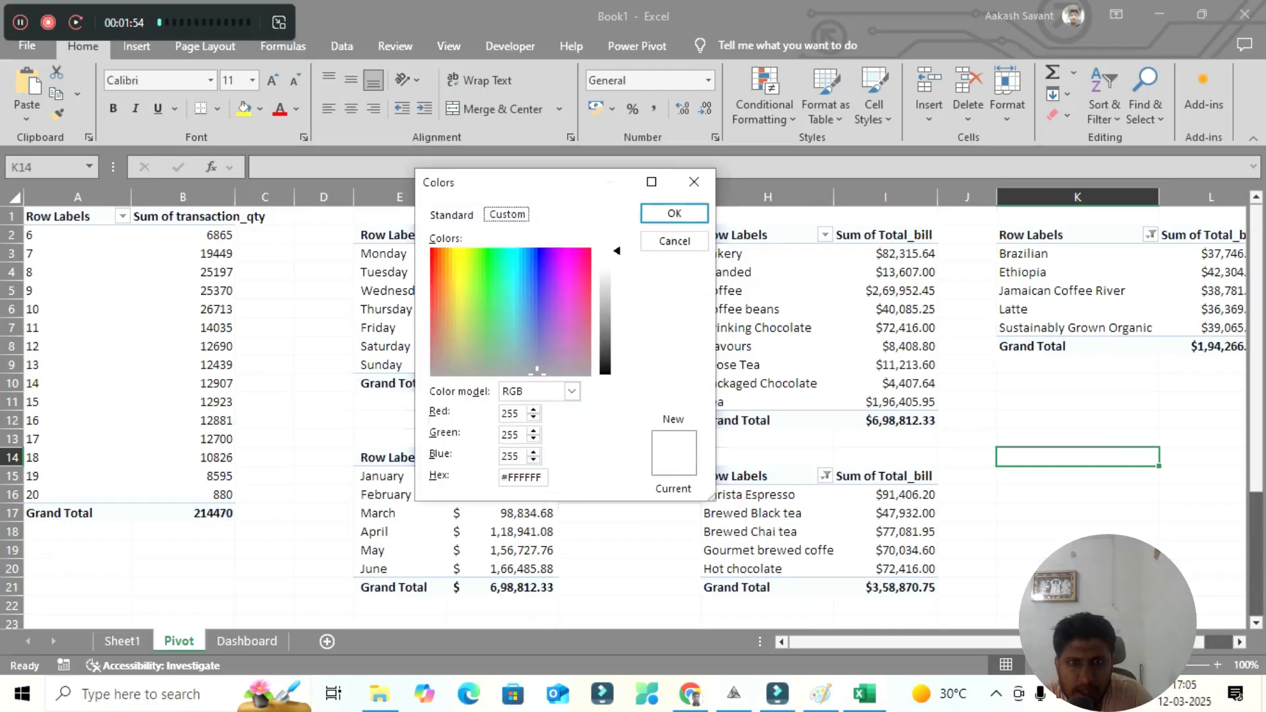
key("alt+h")
key("shift+Left")
key("shift+Left")
key("shift+Left")
key("shift+Left")
key("shift+Left")
key("shift+Left")
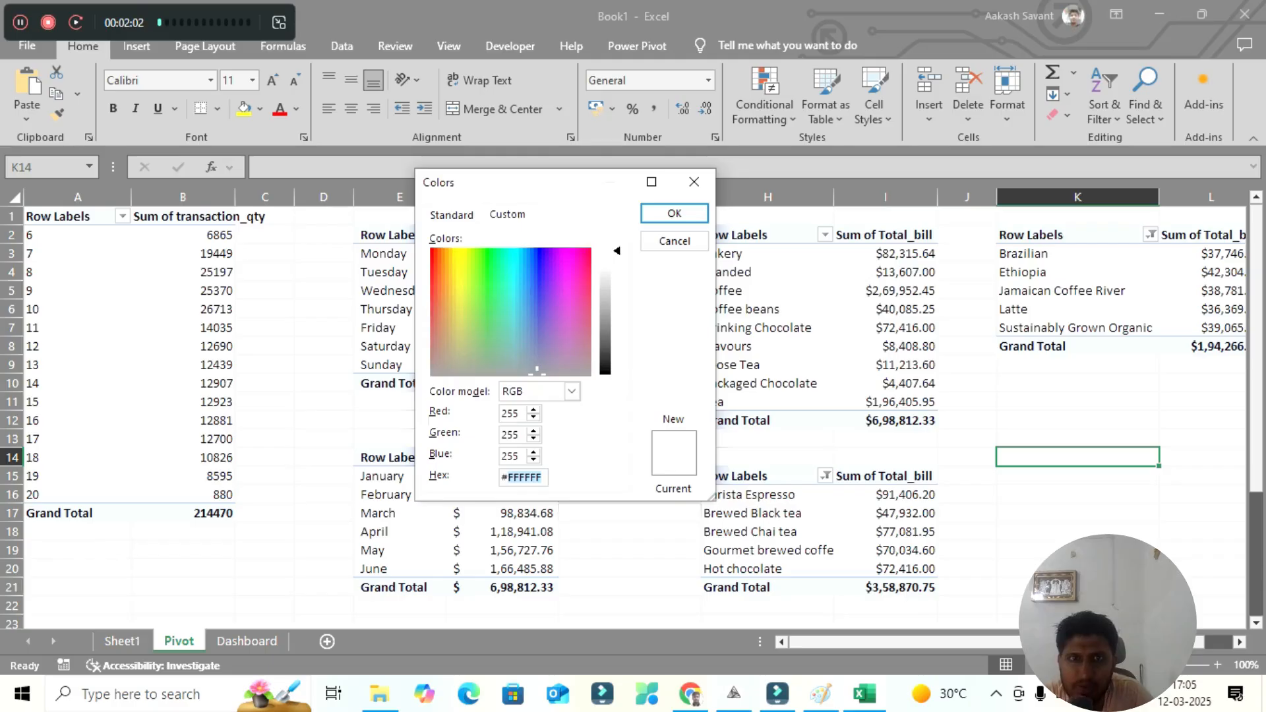
left_click(483, 259)
left_click(476, 296)
left_click(475, 319)
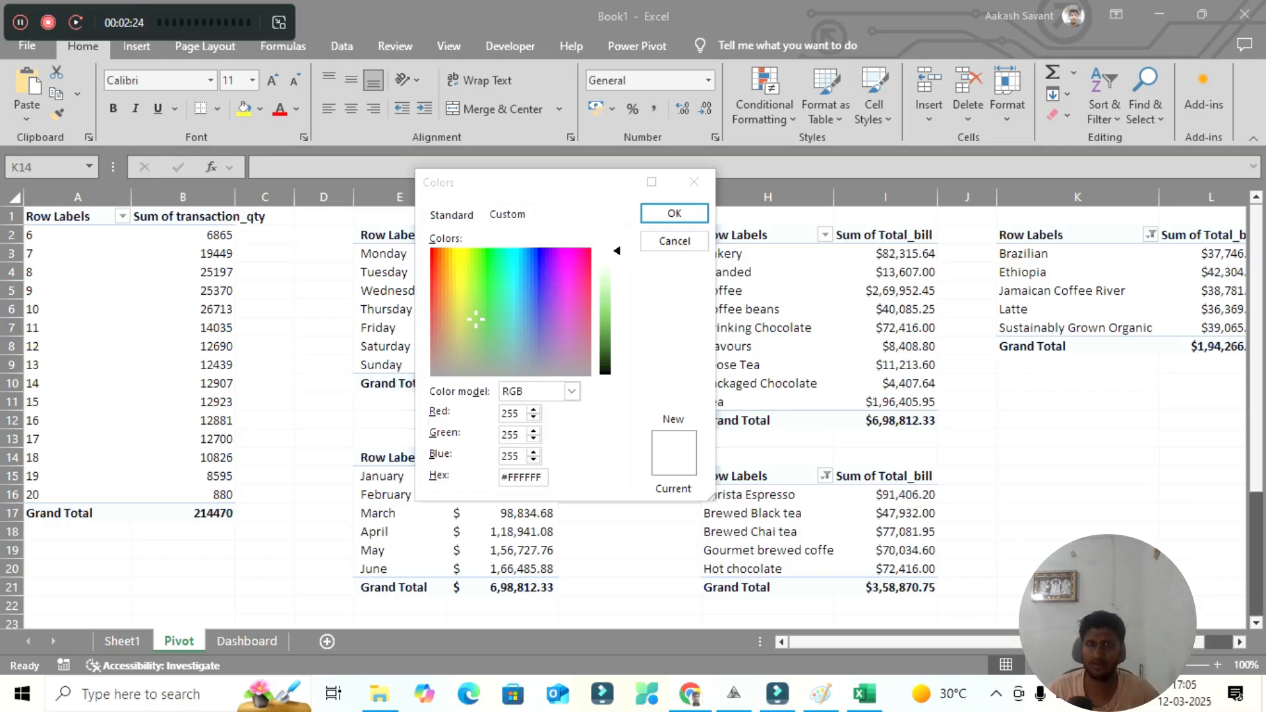
key("Return")
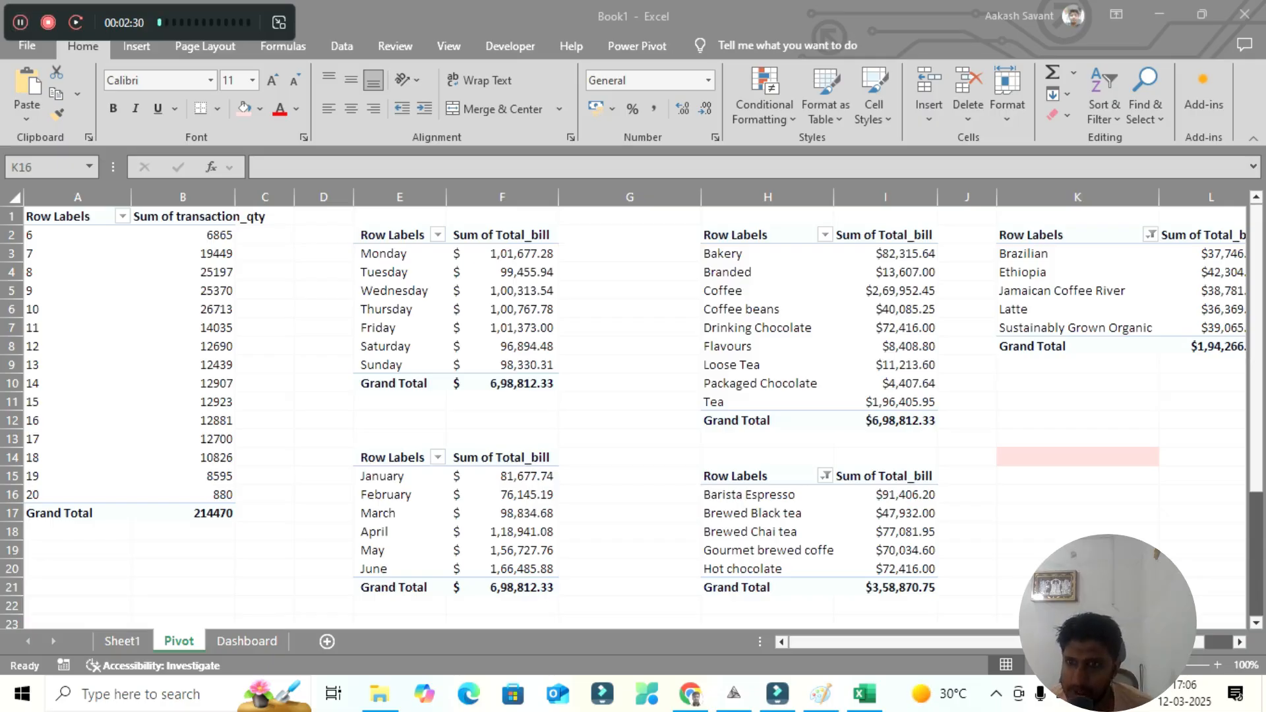
Check the hex code of cell K14's fill in the custom colour settings and accept it as is.
left_click(1077, 457)
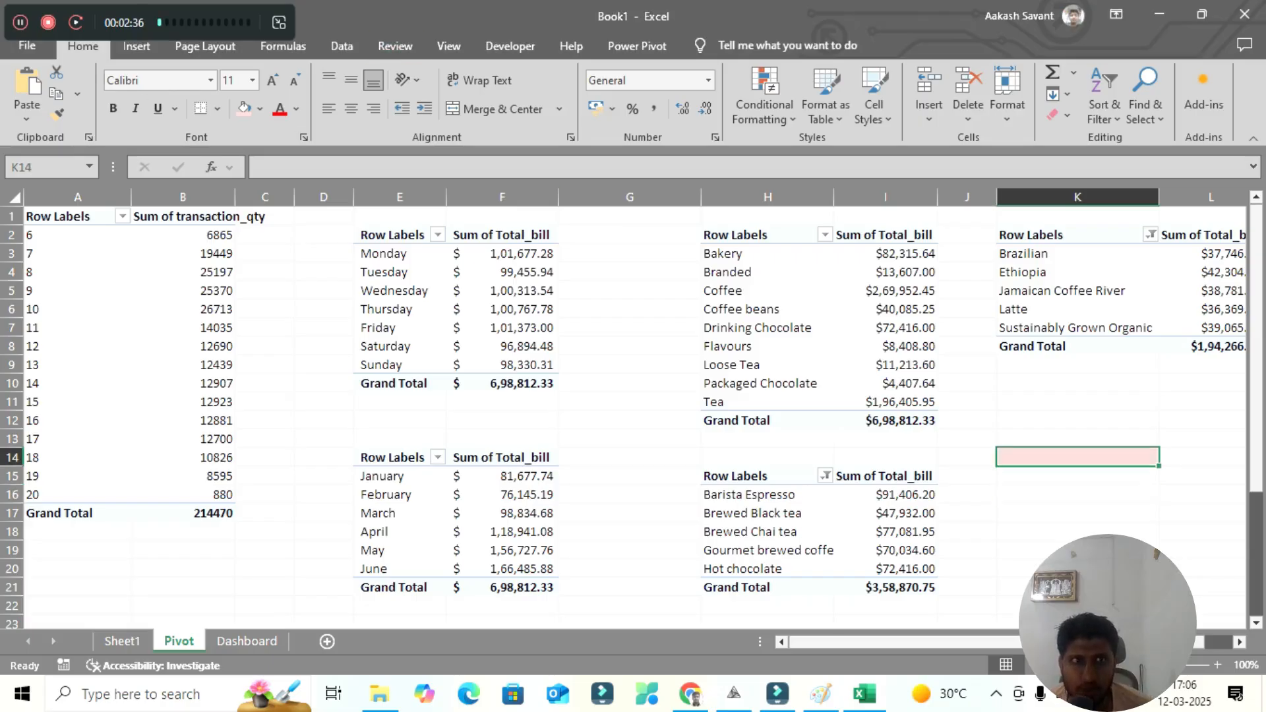
left_click(260, 109)
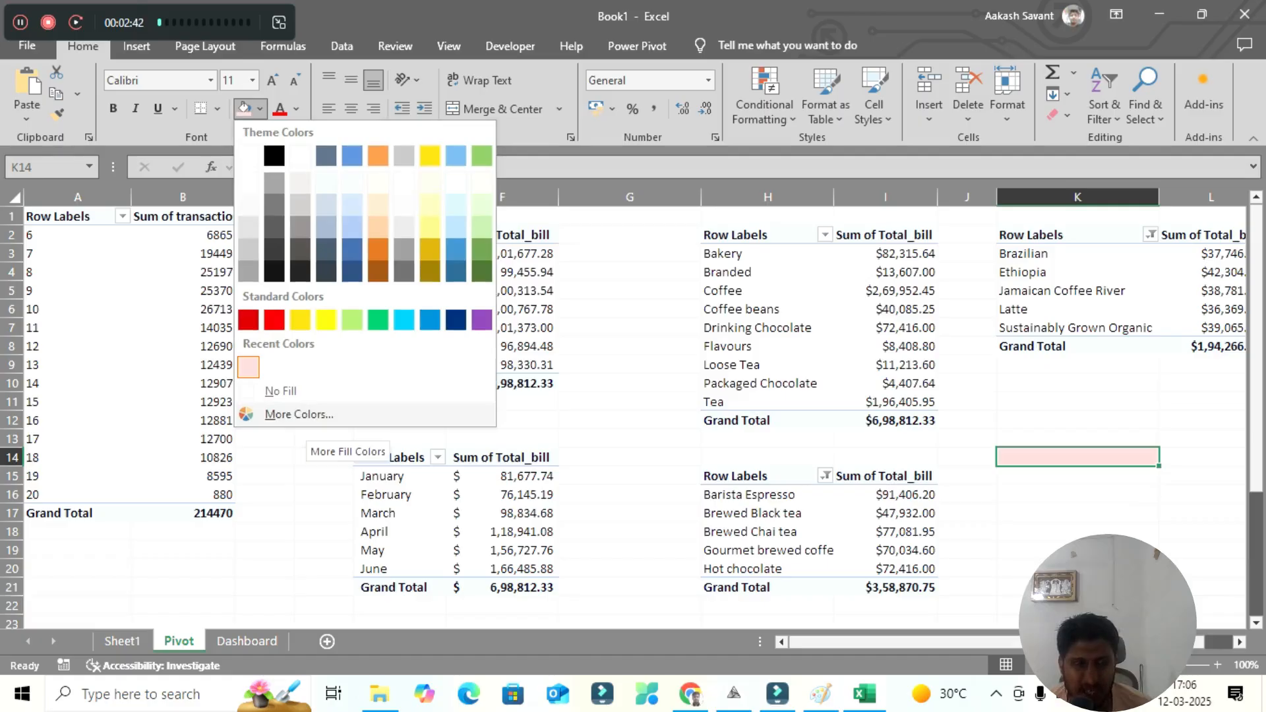
left_click(299, 414)
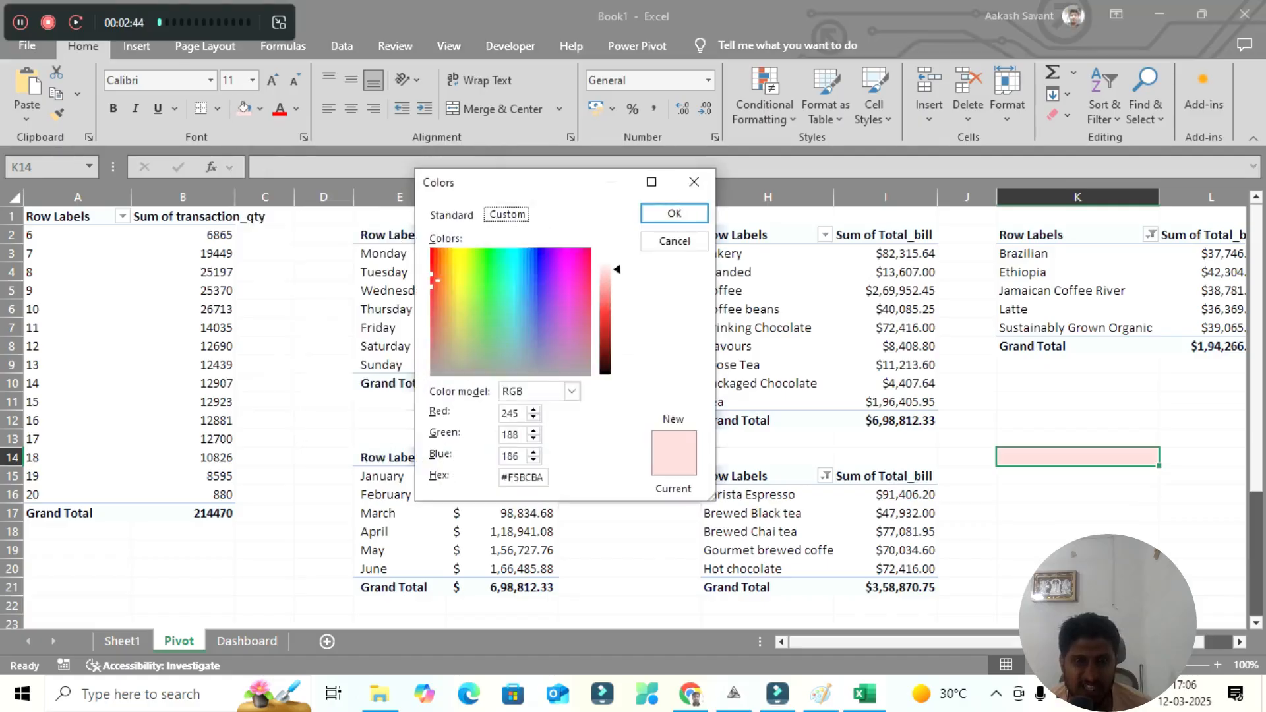
left_click(524, 476)
double_click(537, 476)
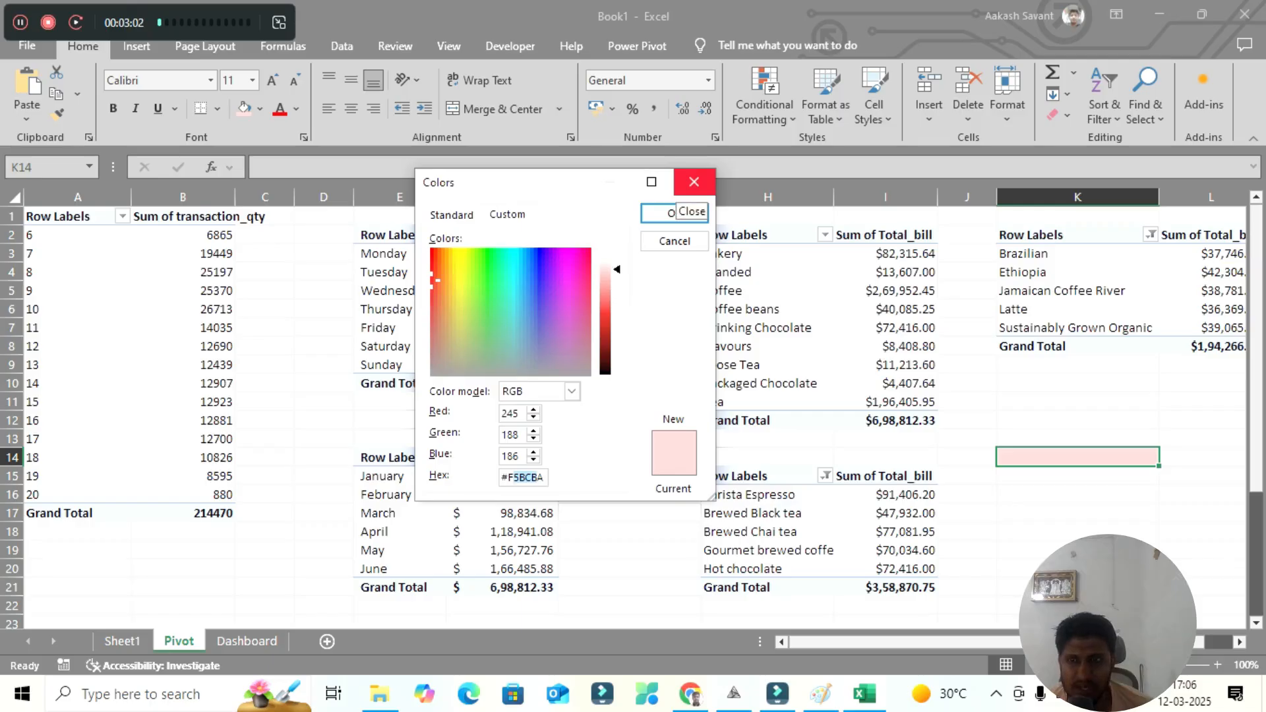
left_click(674, 213)
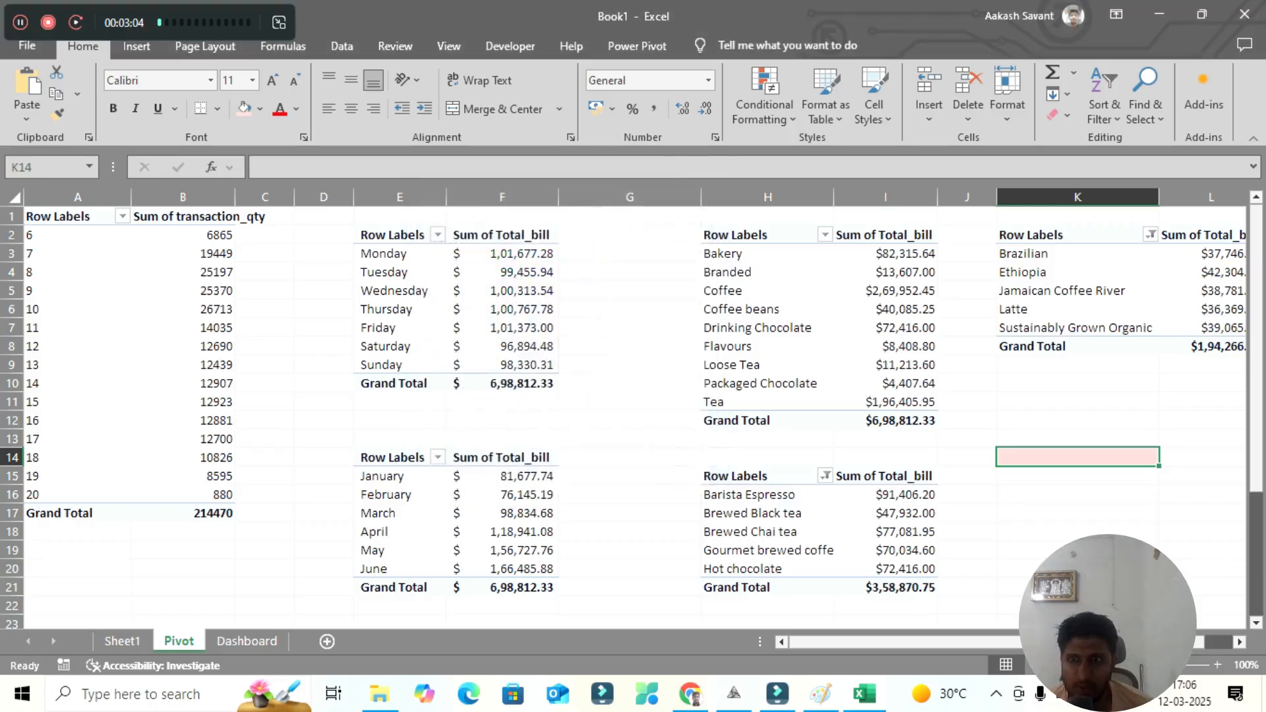
Copy the colour-filled cell K14 and go to the first rows of the Dashboard sheet.
key("ctrl+c")
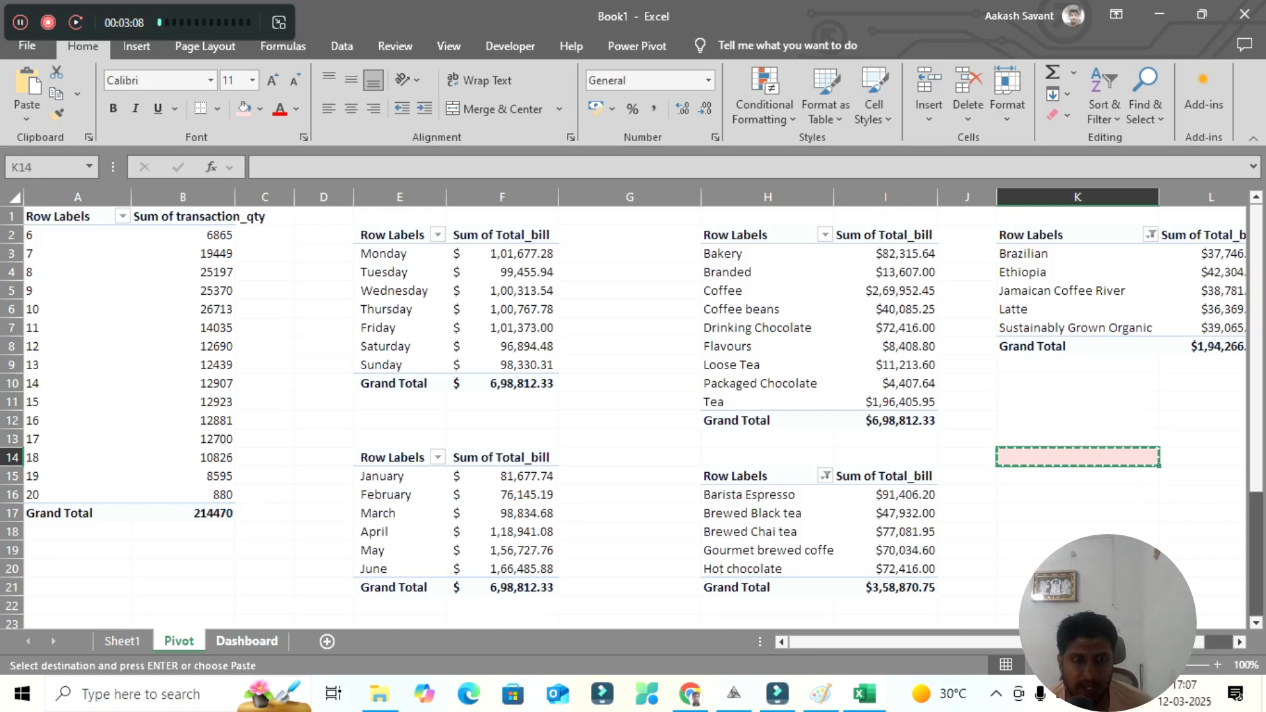
key("ctrl+Page_Down")
scroll(633, 416, "up", 3)
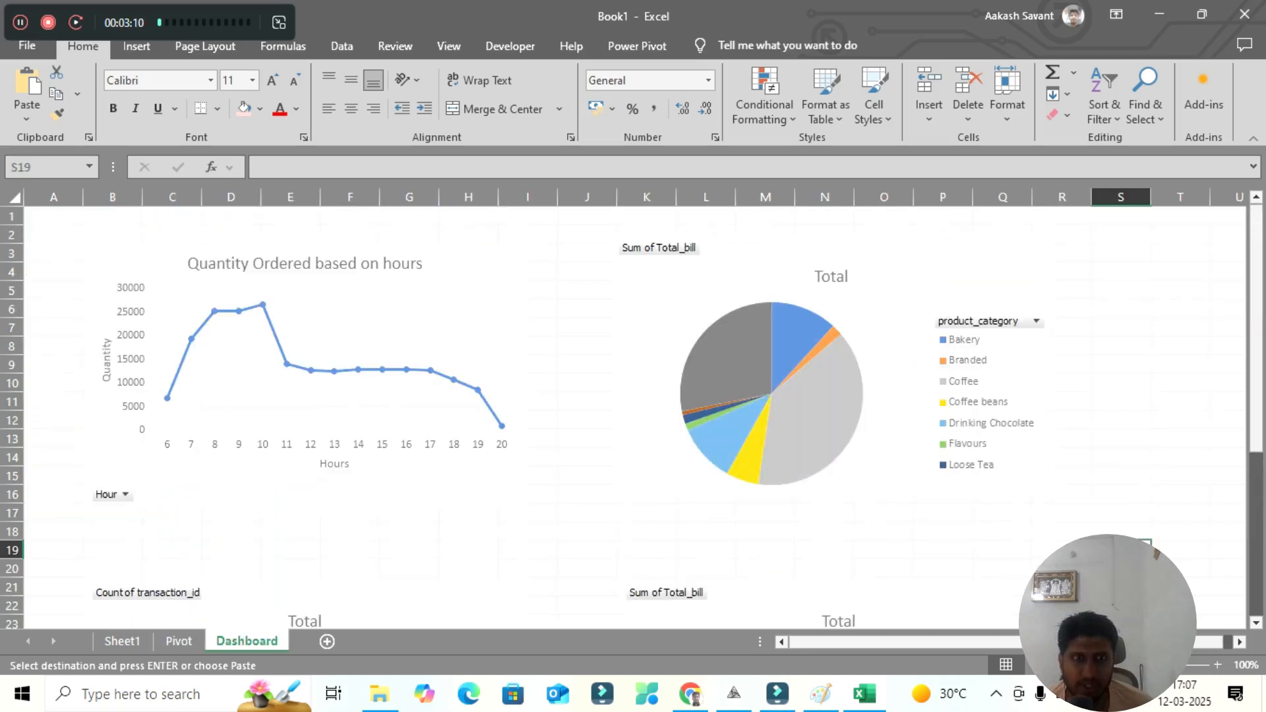
left_click(349, 234)
left_click(290, 216)
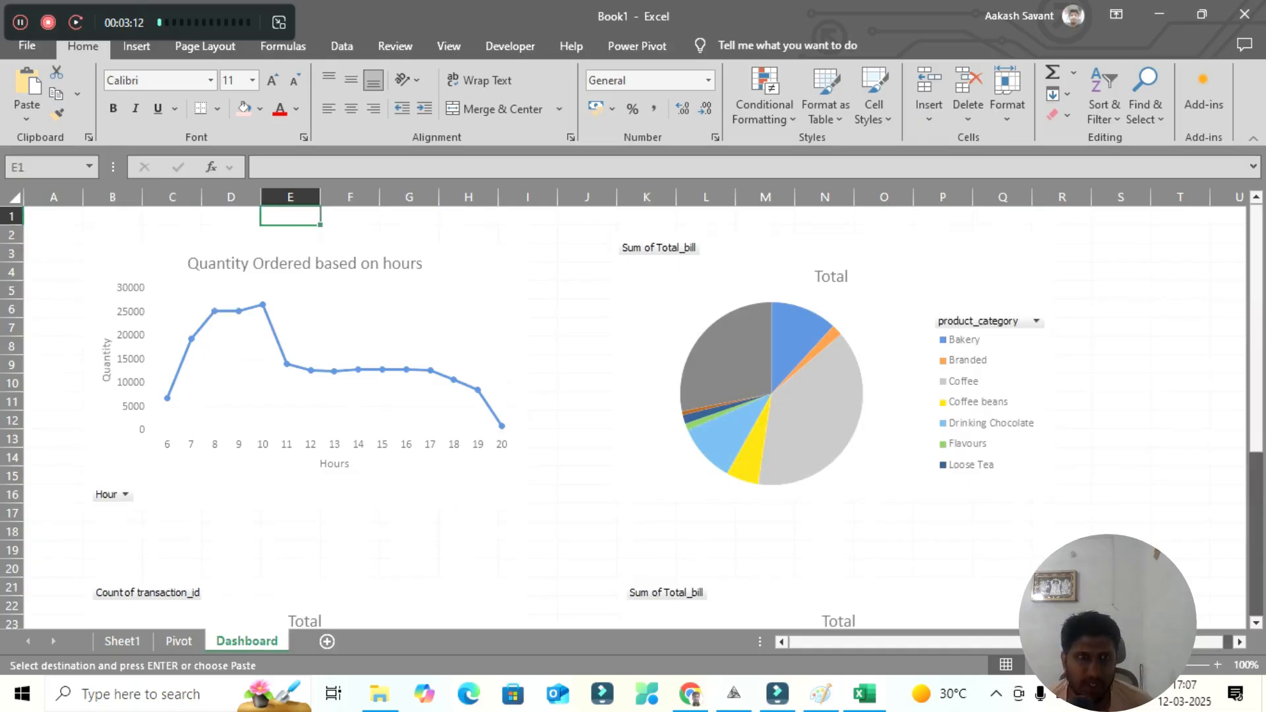
left_click(112, 215)
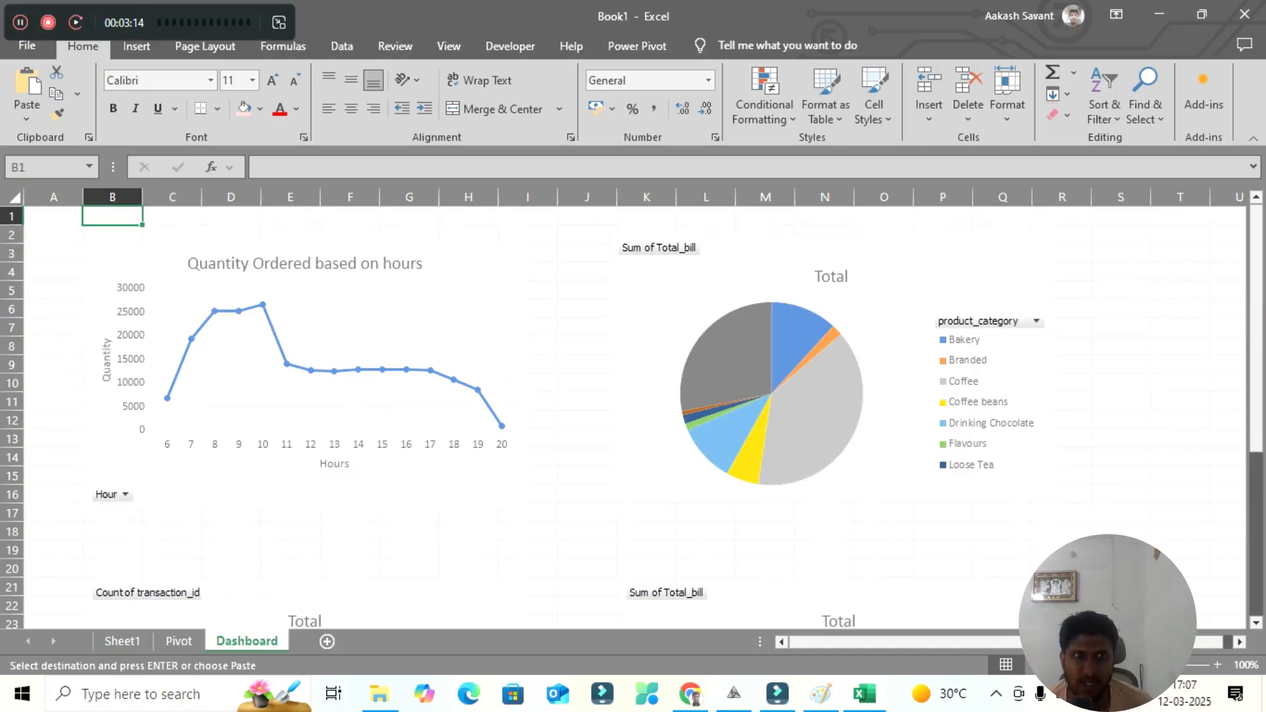
left_click(54, 216)
left_click(54, 234)
left_click(53, 253)
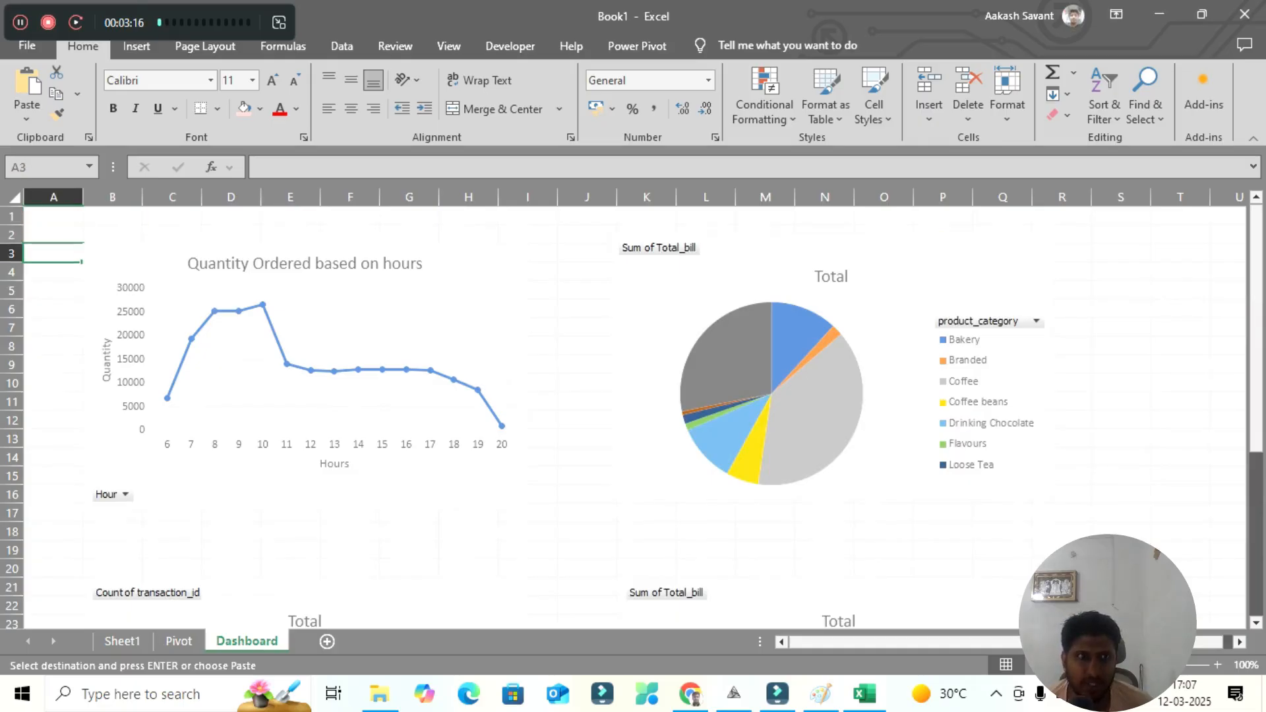
left_click(54, 216)
left_click(112, 215)
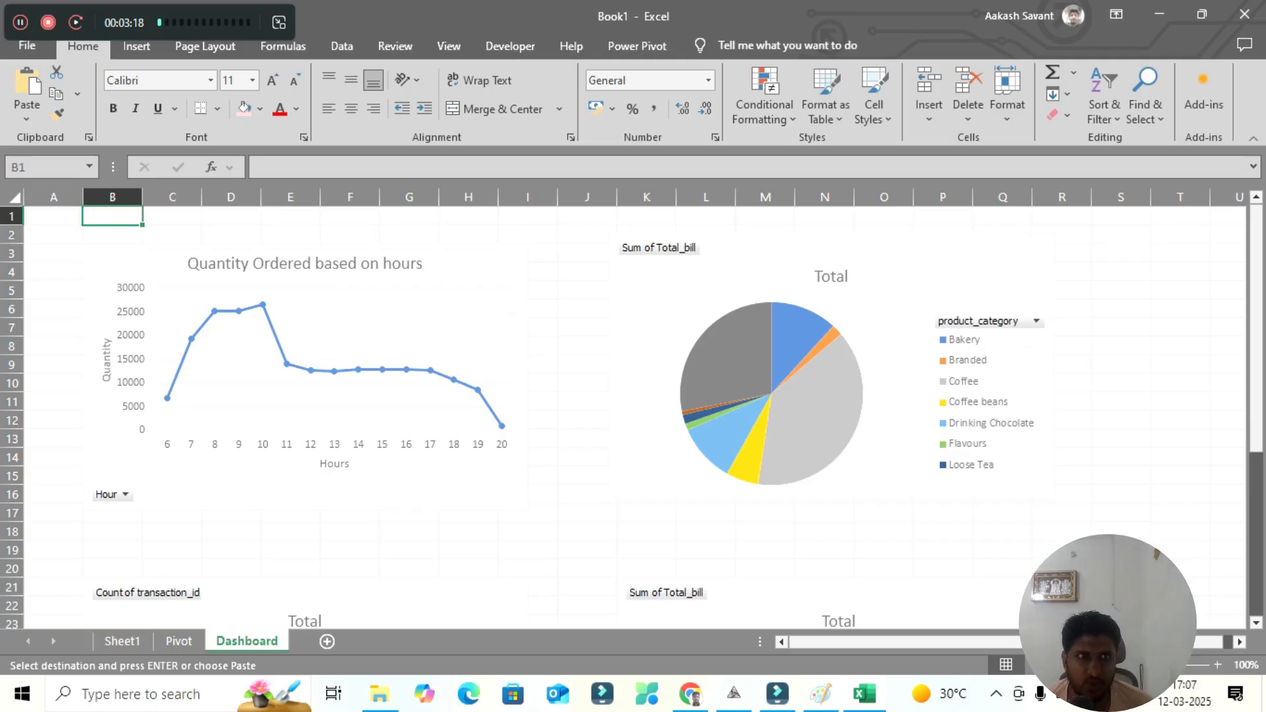
left_click(171, 215)
left_click(231, 215)
left_click(291, 215)
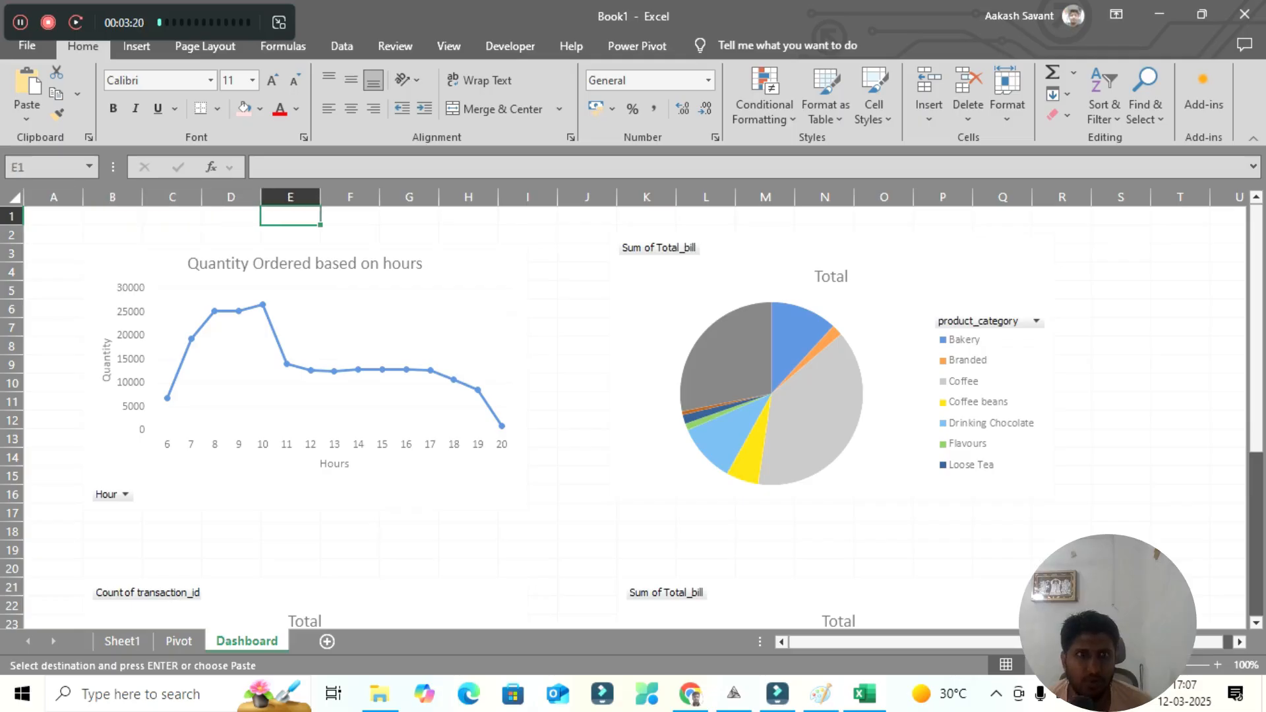
left_click(349, 215)
left_click(409, 215)
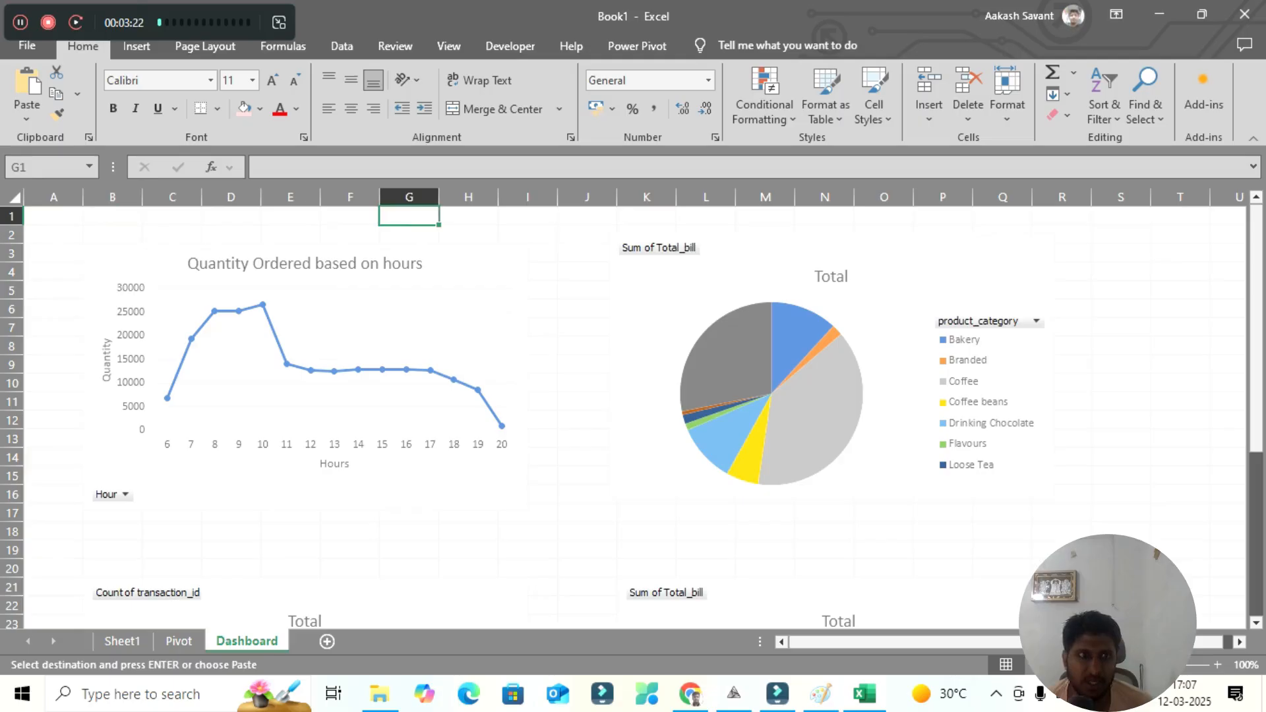
Try to paste the copied cell with its fill over all cells of the Dashboard sheet.
key("Return")
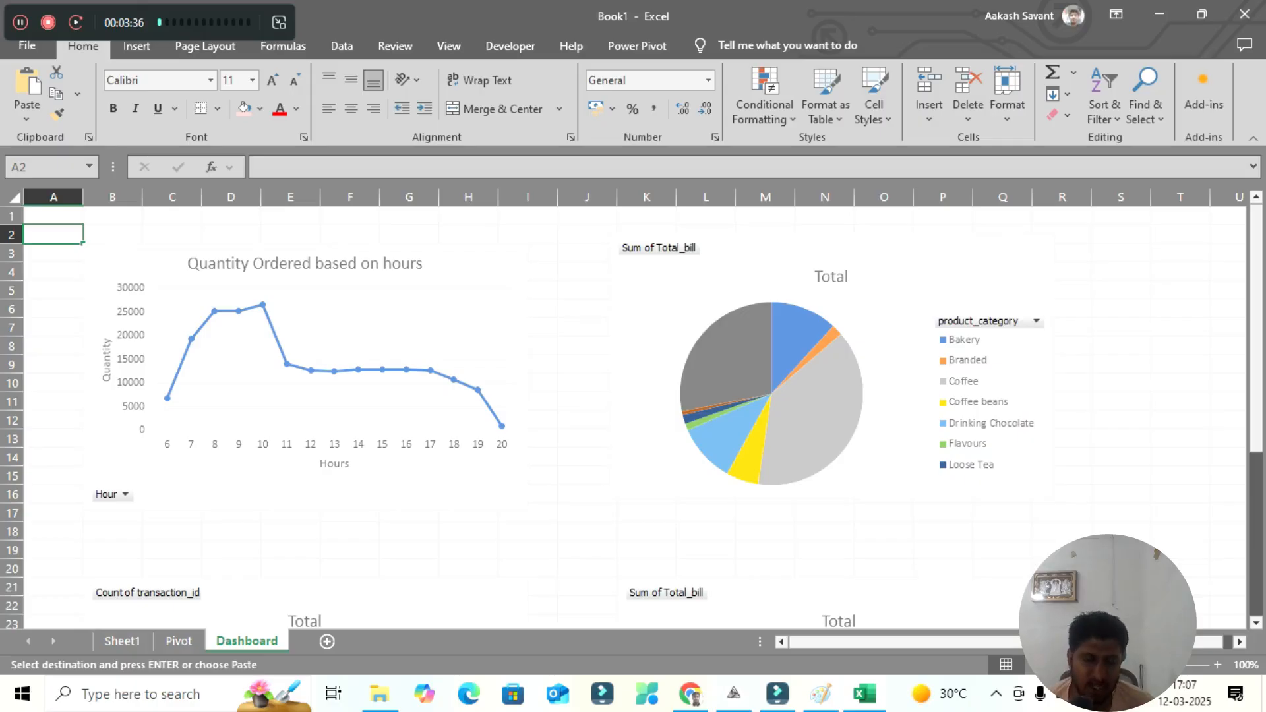
key("ctrl+a")
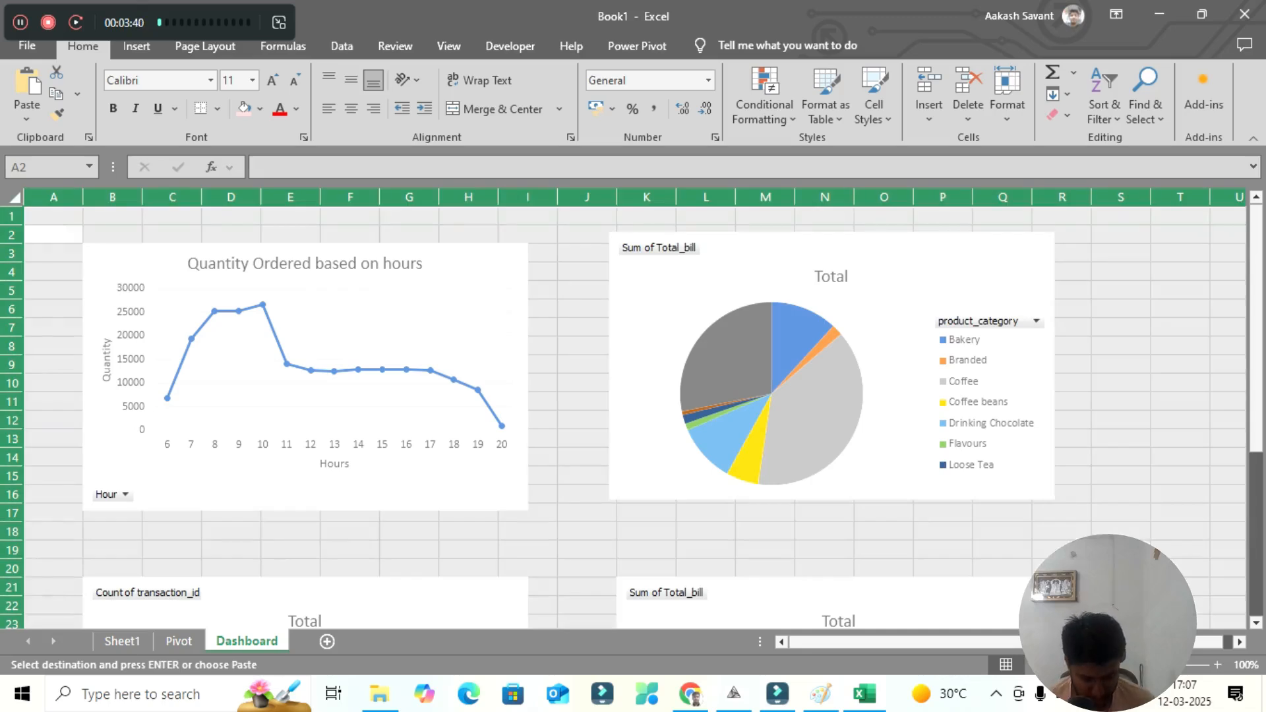
key("ctrl+v")
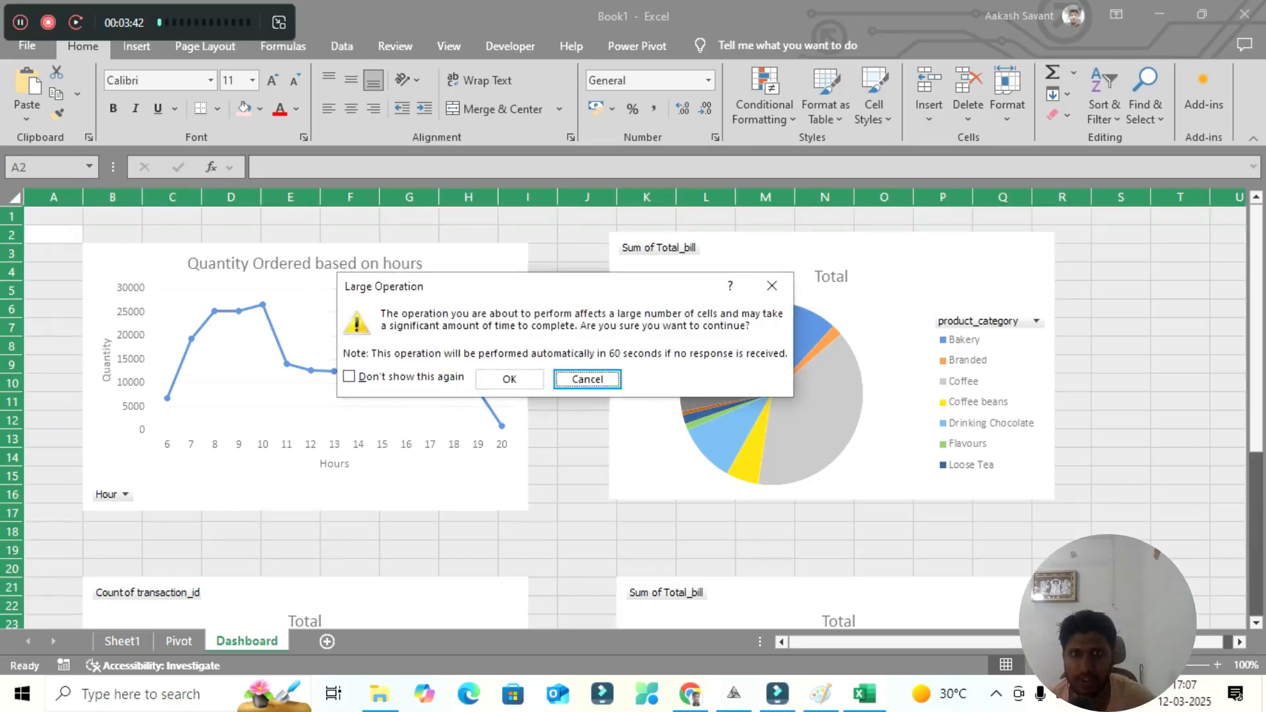
key("Tab")
key("Tab")
key("Return")
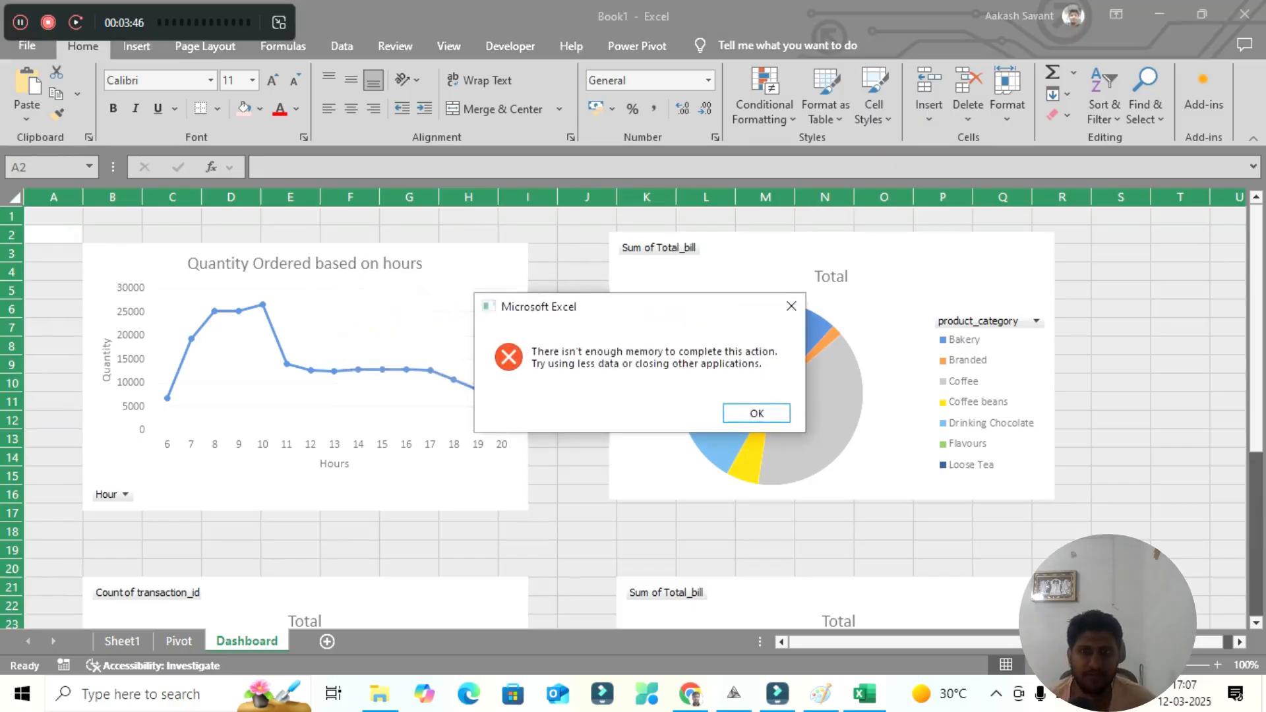
key("Return")
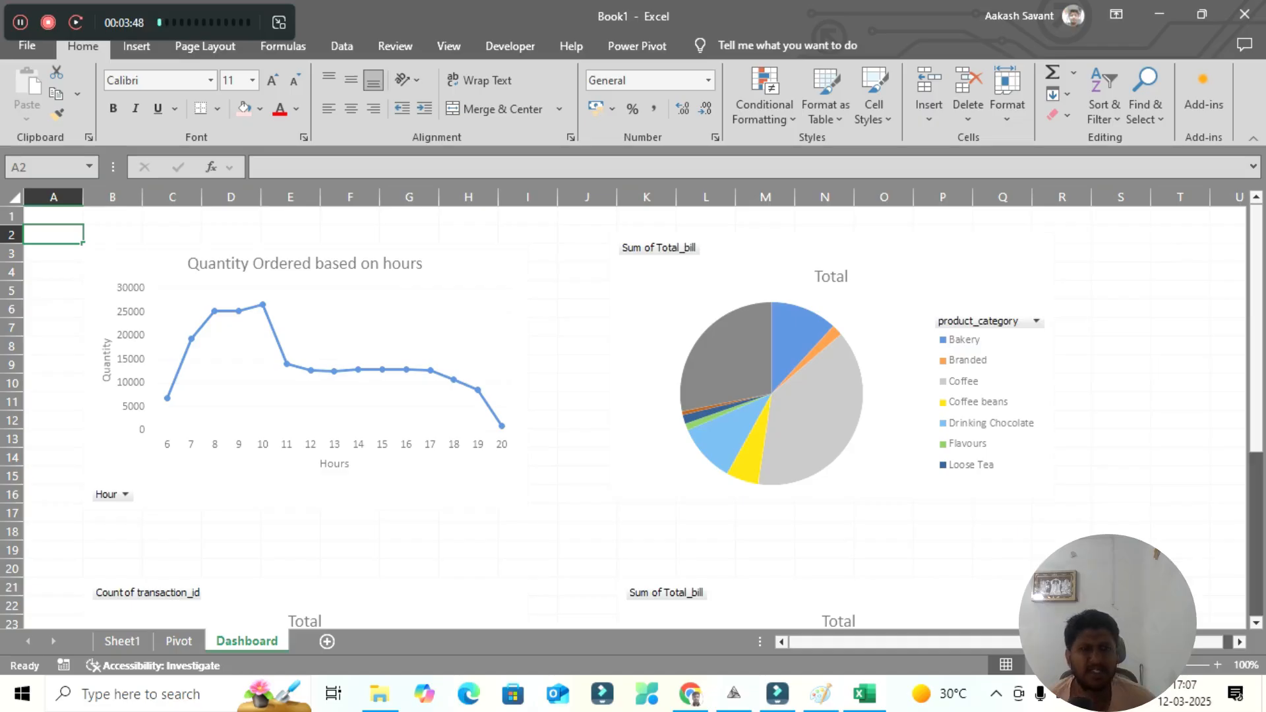
Fill all cells of the Dashboard sheet with the recently used light pink colour.
left_click(54, 216)
key("ctrl+a")
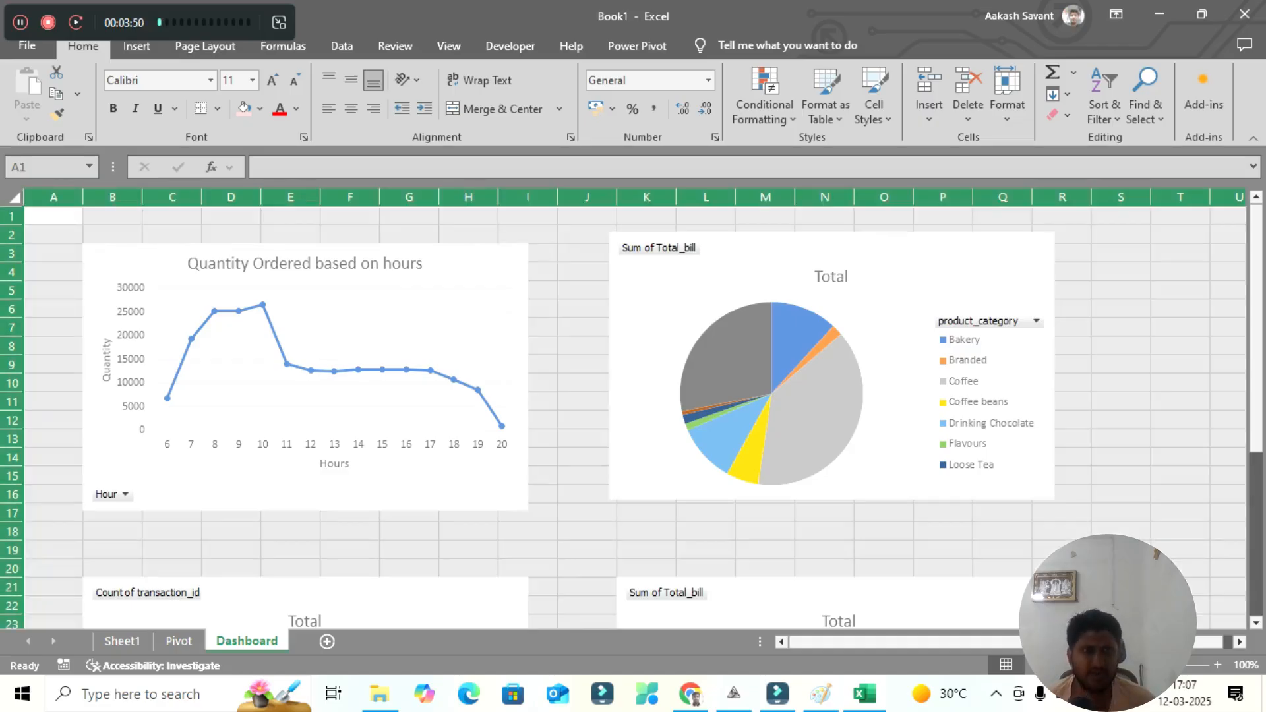
left_click(260, 109)
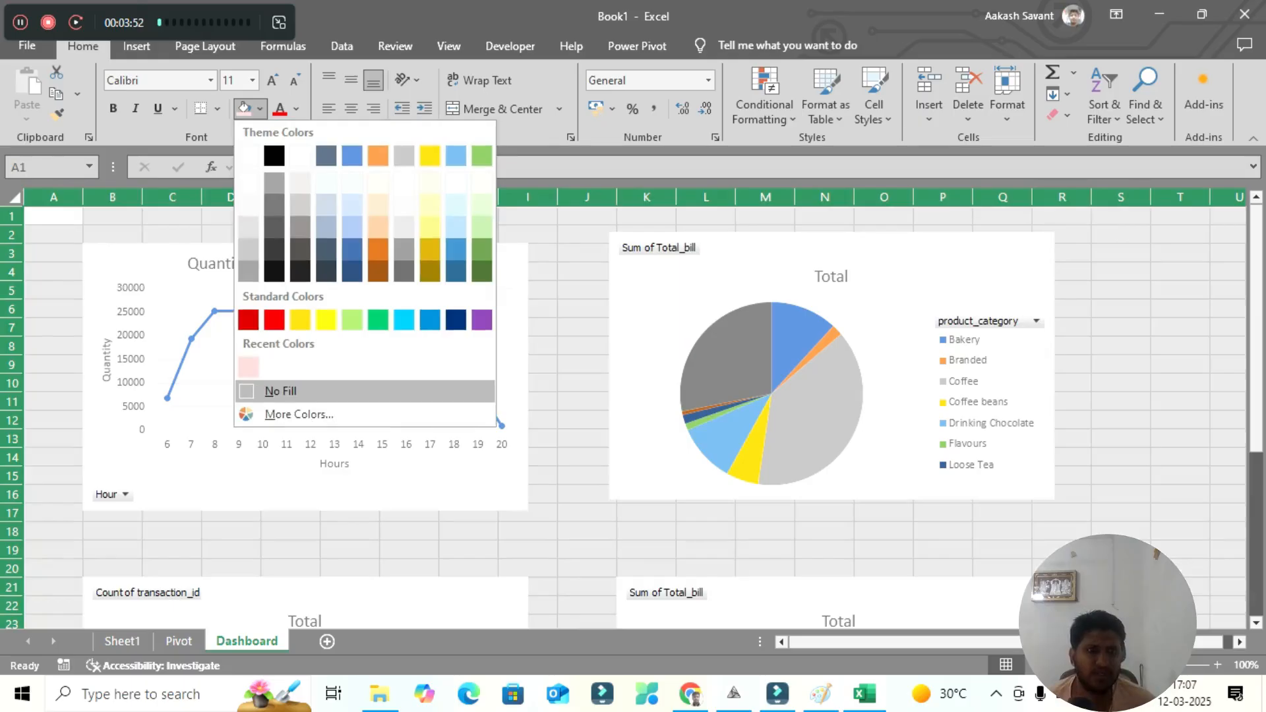
left_click(248, 367)
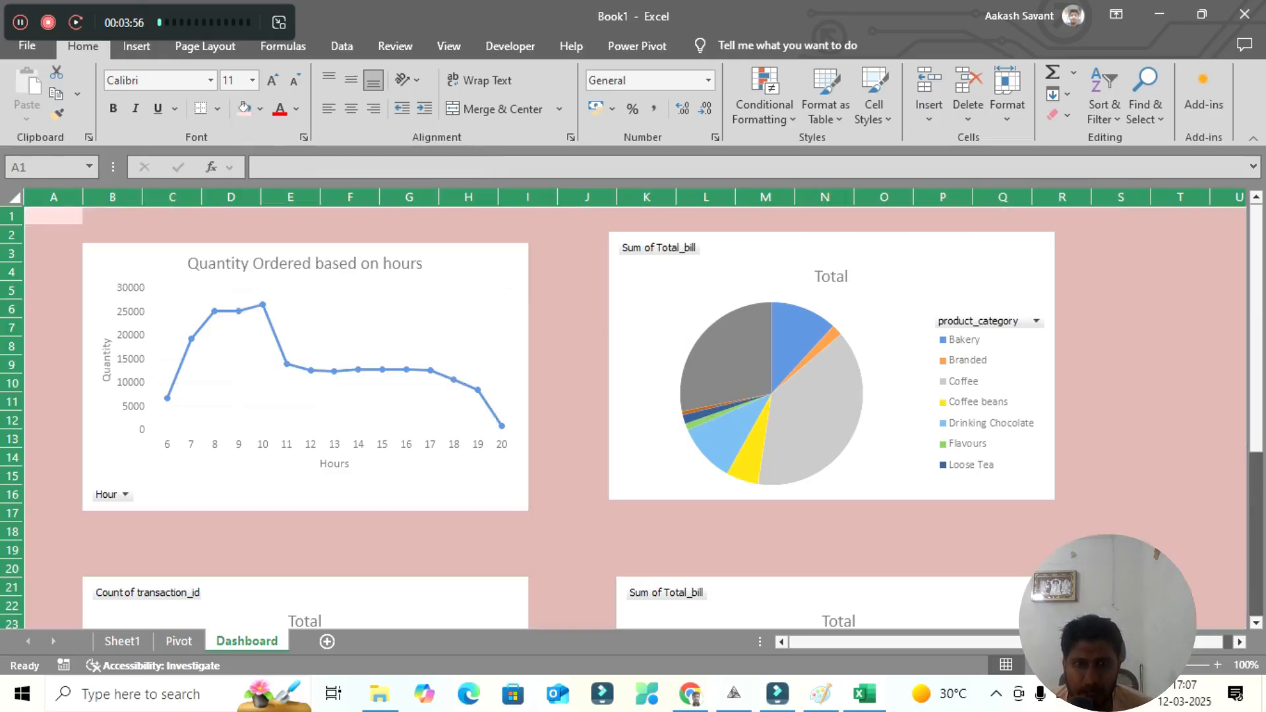
left_click(583, 364)
Fill the background of the "Quantity Ordered based on hours" chart with the same recent light pink.
left_click(517, 366)
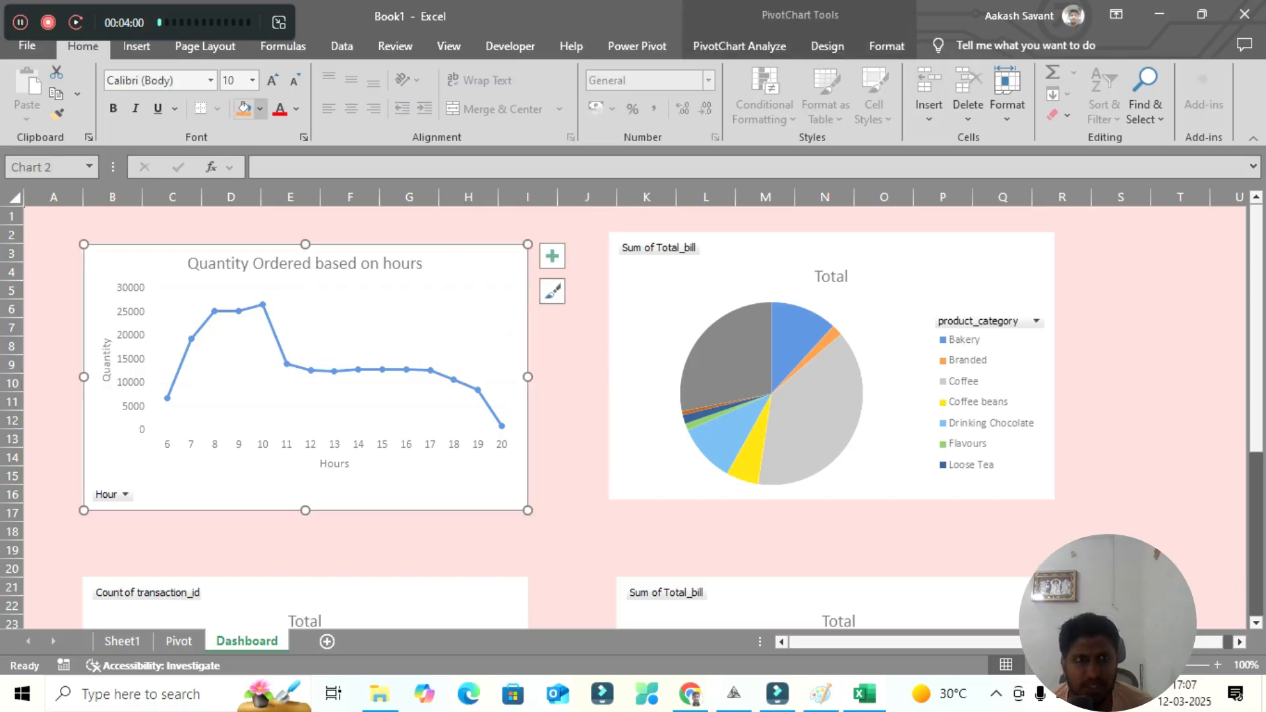
left_click(261, 109)
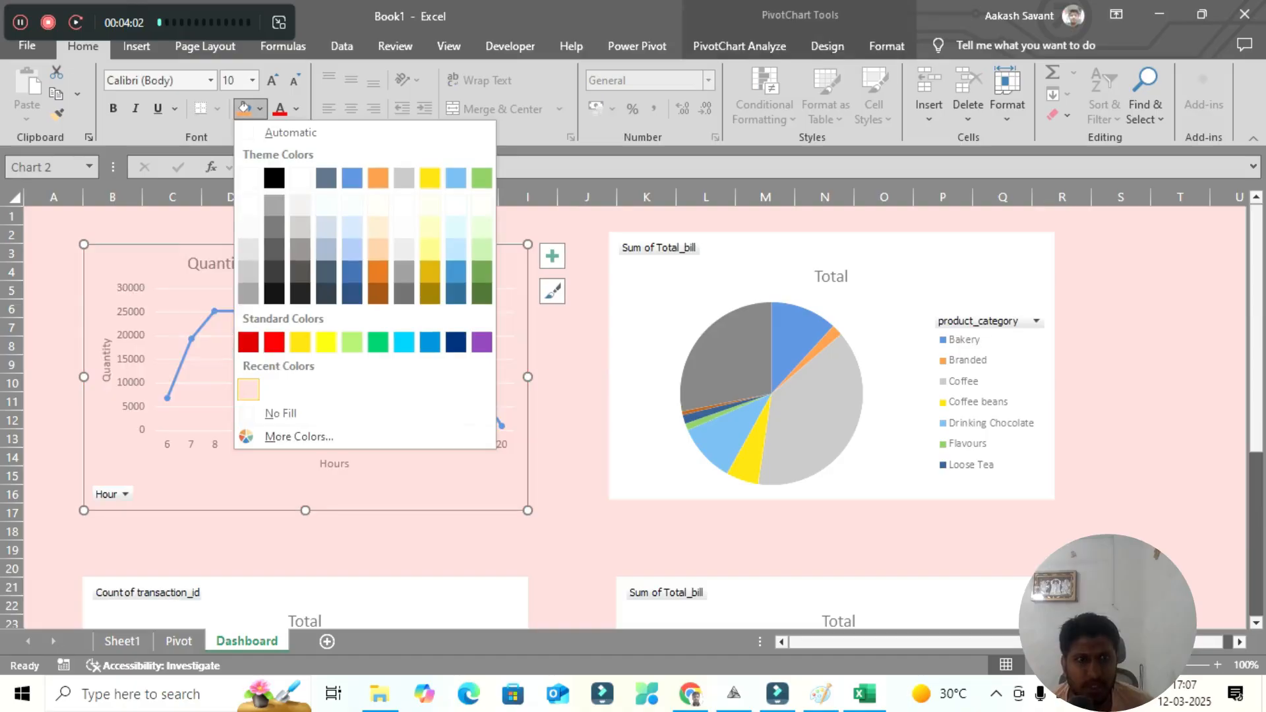
left_click(249, 390)
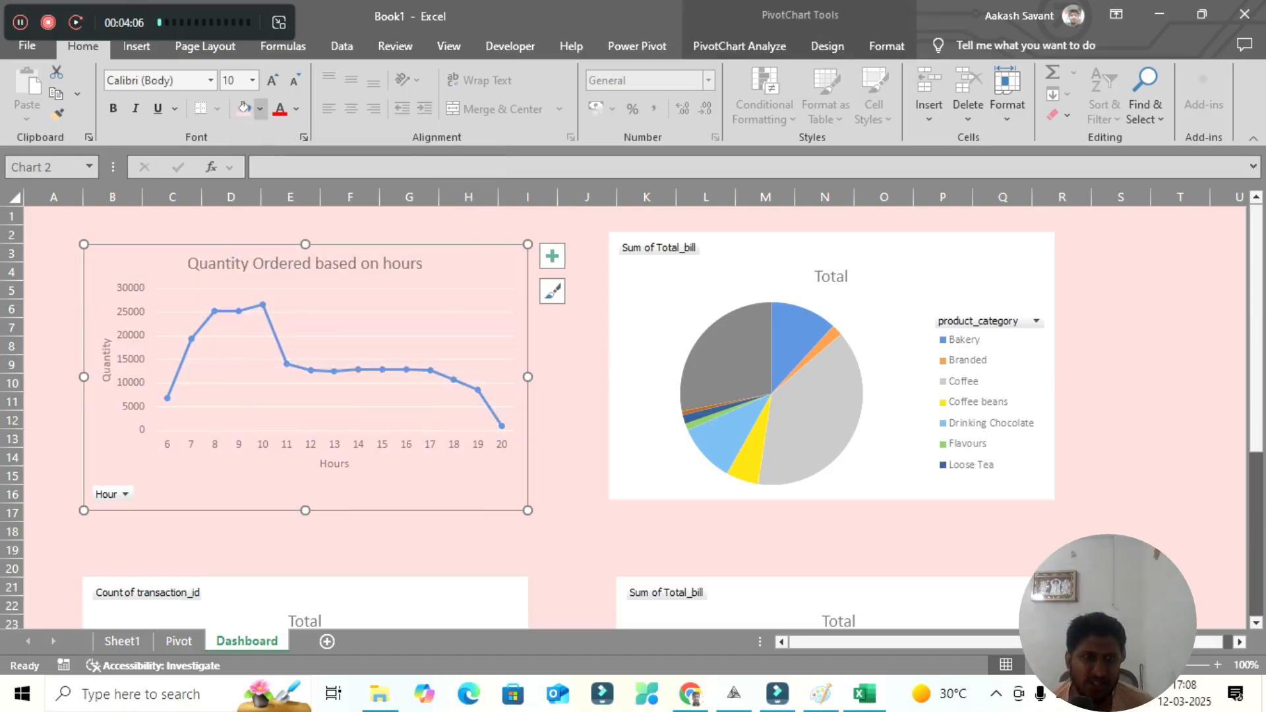
Add data labels to the product_category pie chart, keeping all categories in its filter.
left_click(896, 283)
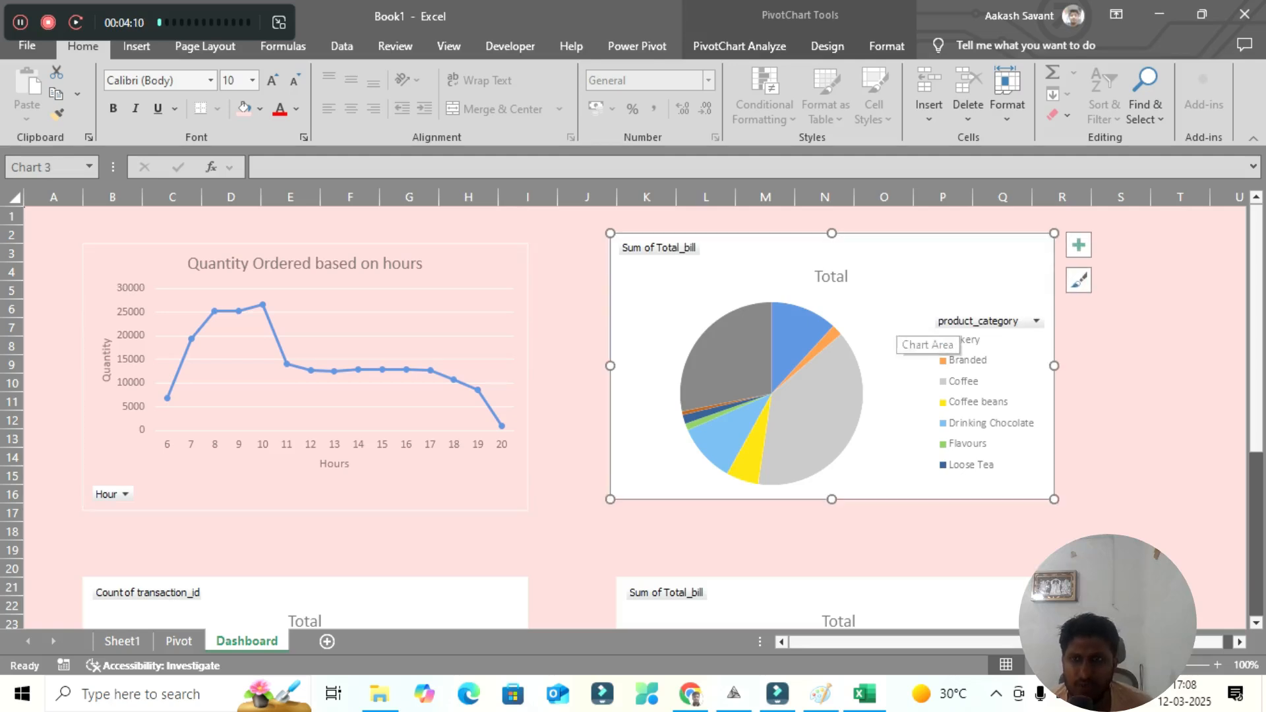
left_click(1079, 245)
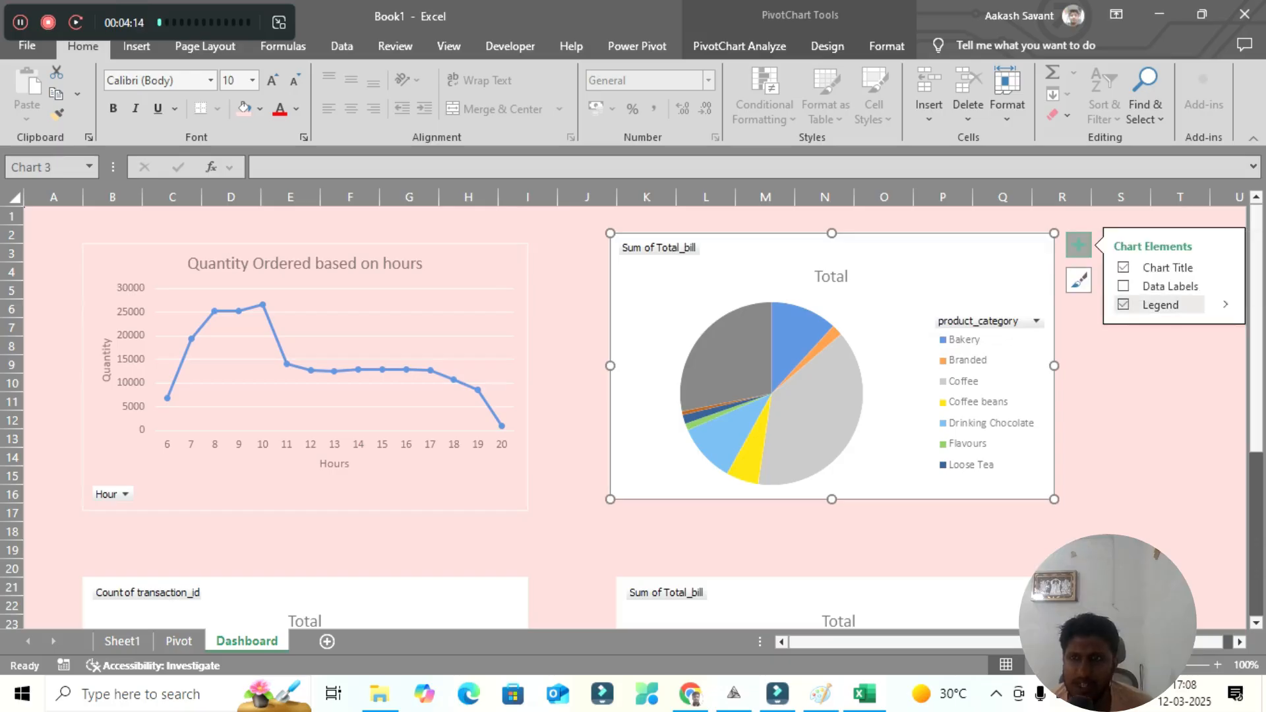
left_click(1123, 285)
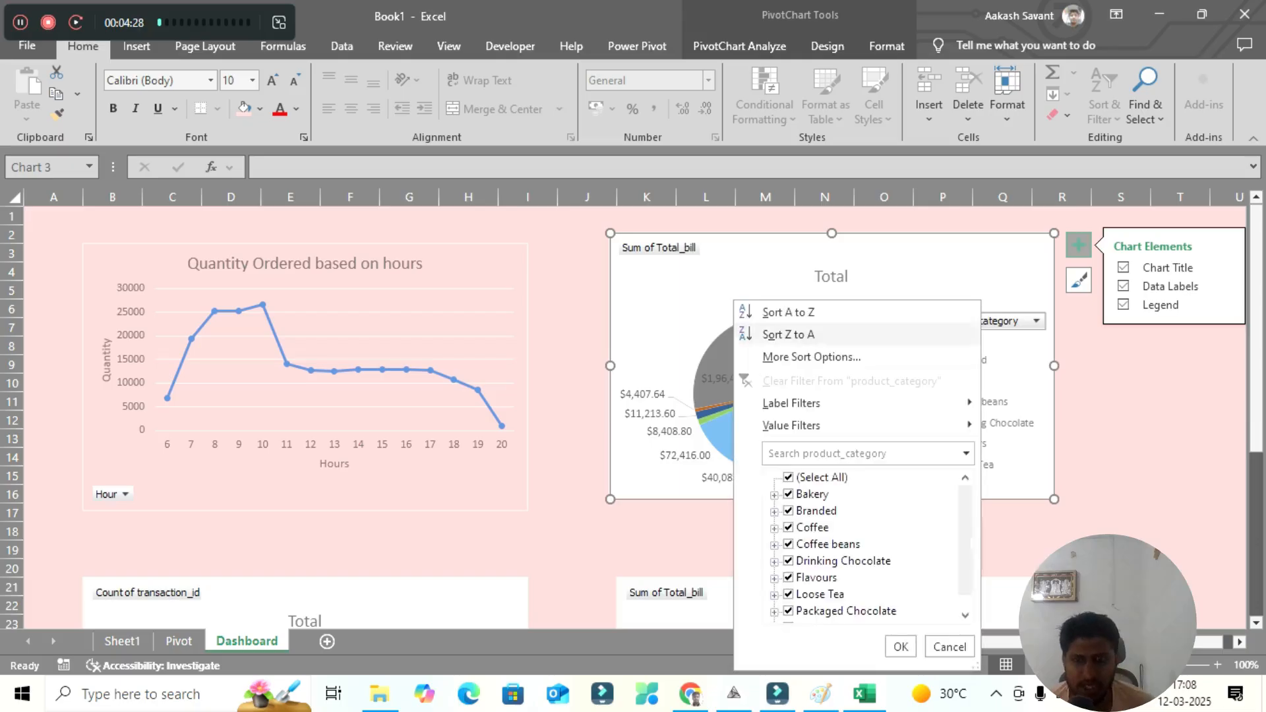
left_click(901, 647)
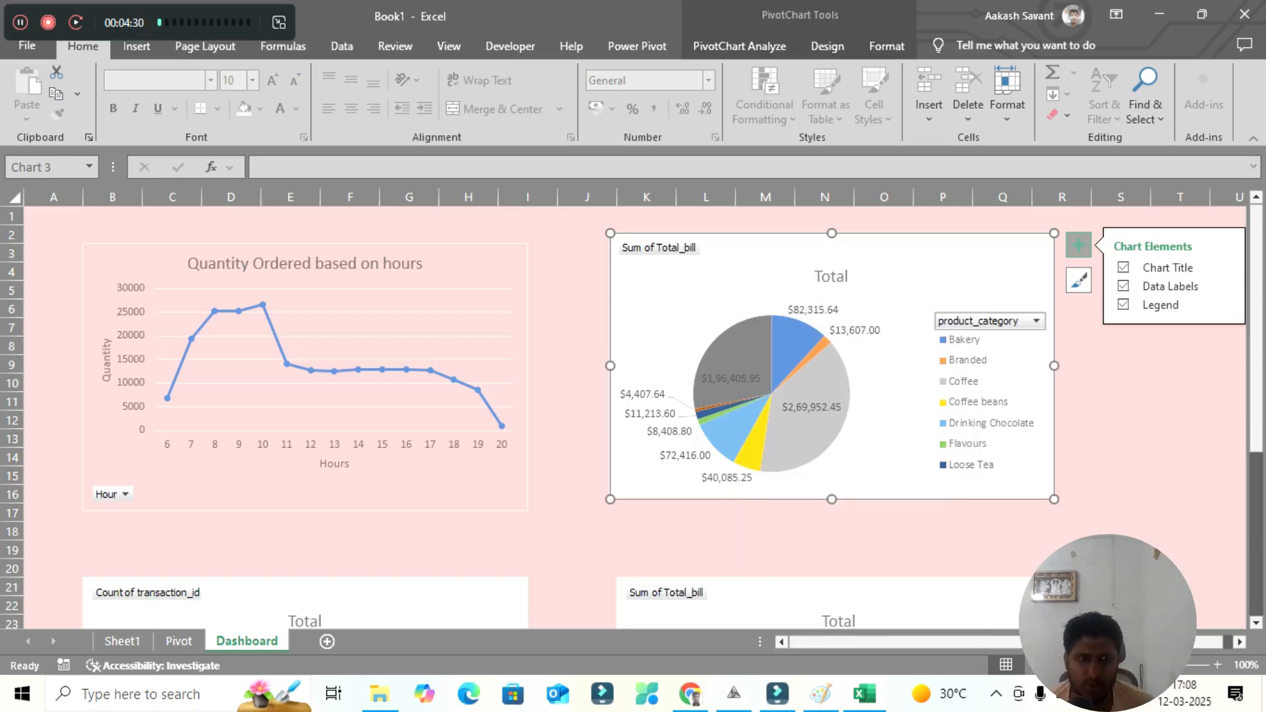
Apply the chart style with a bold uppercase title and white value-and-percentage labels to the product_category pie chart.
scroll(633, 416, "down", 10)
scroll(633, 416, "up", 4)
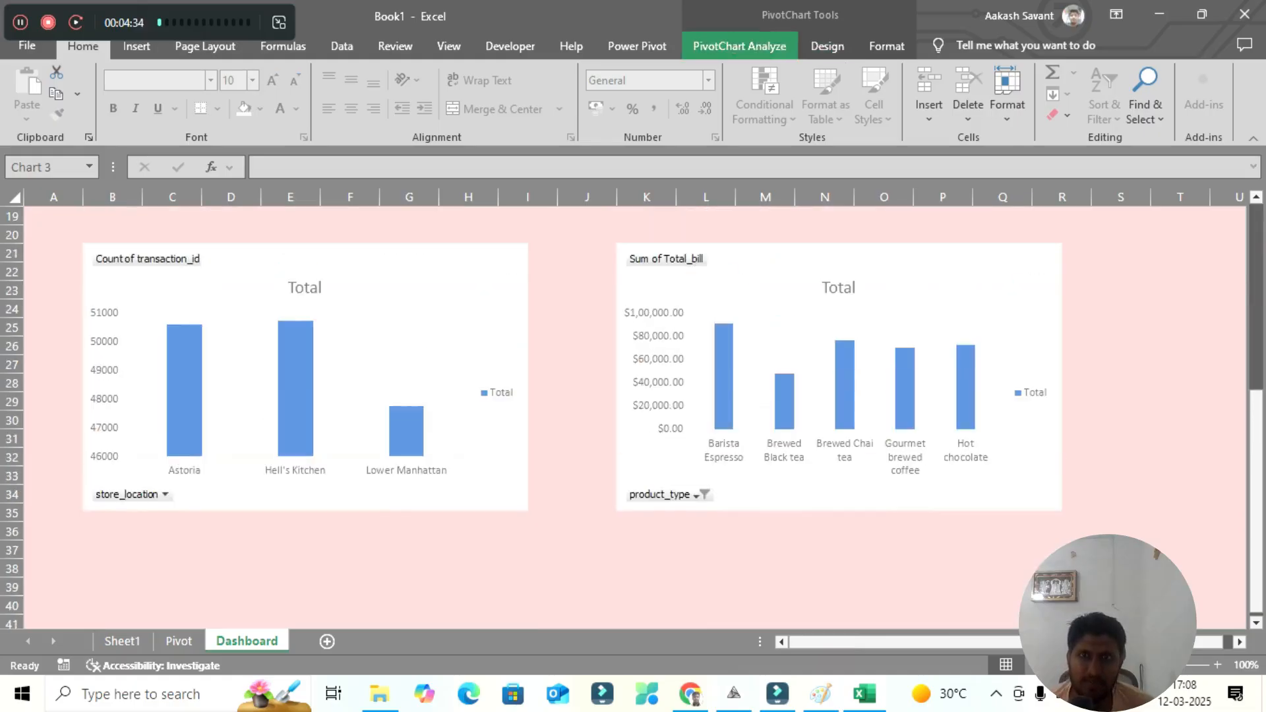
left_click(739, 46)
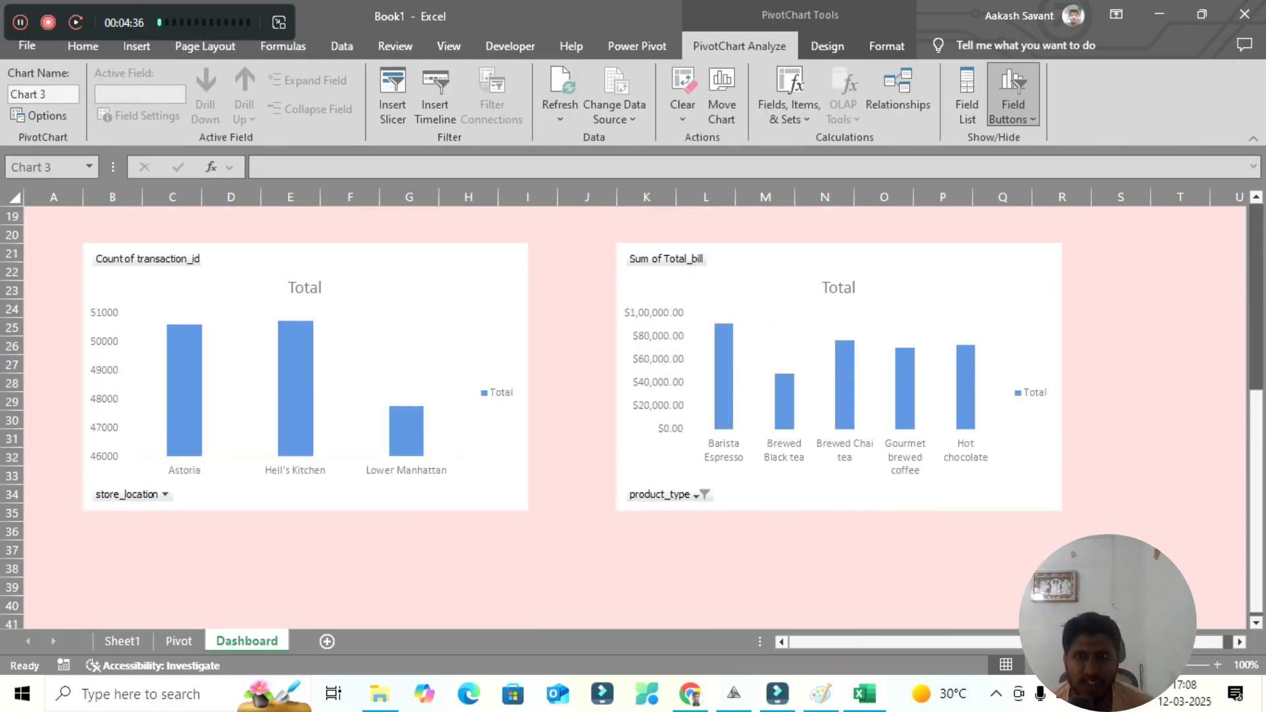
left_click(827, 45)
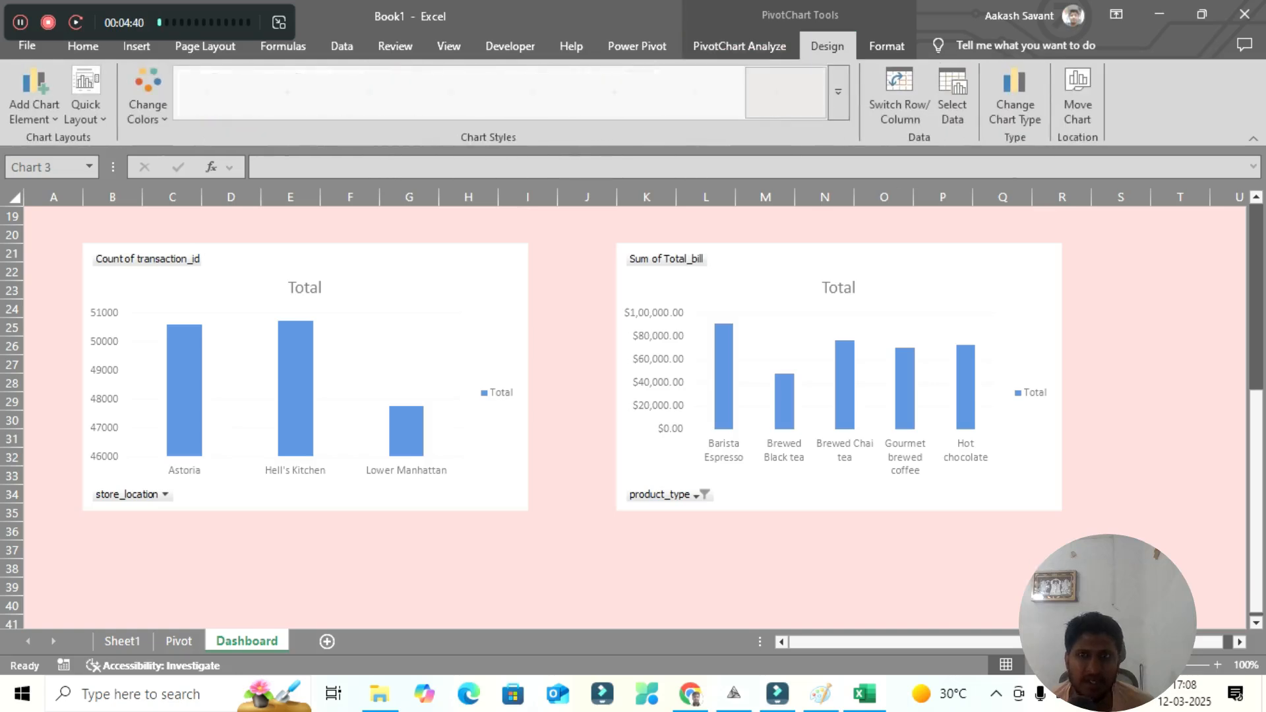
left_click(785, 92)
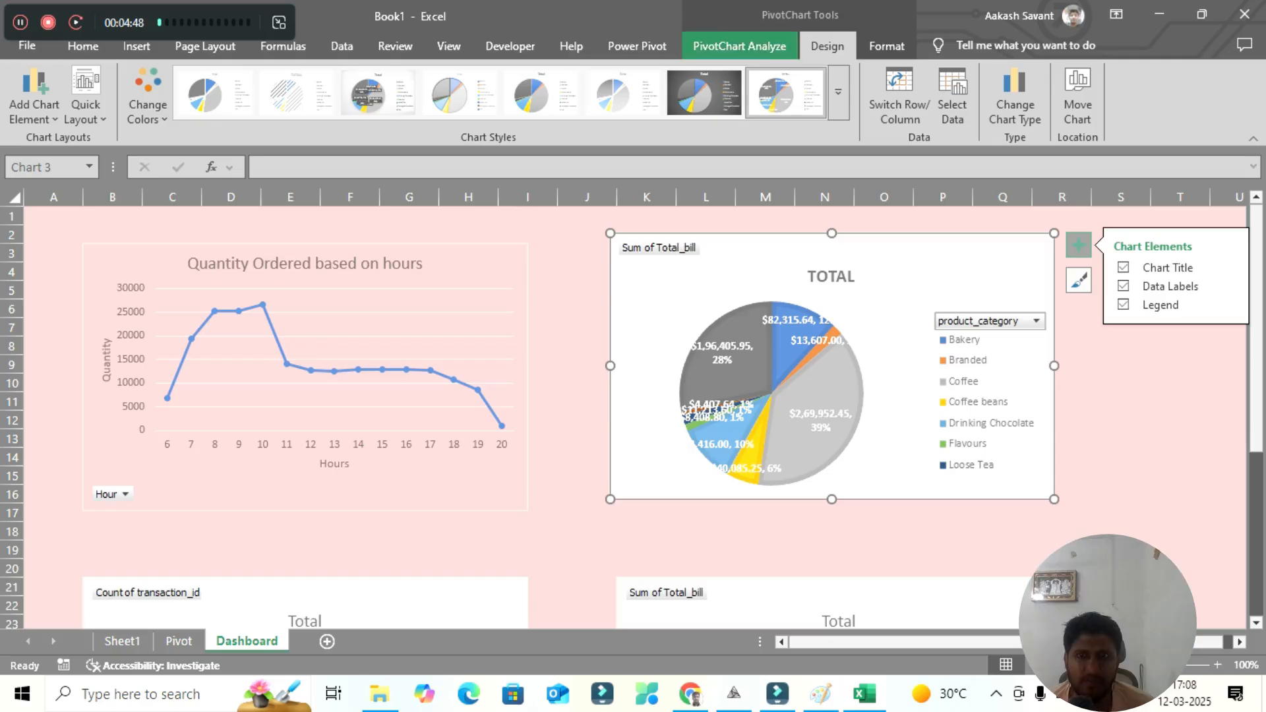
left_click(886, 46)
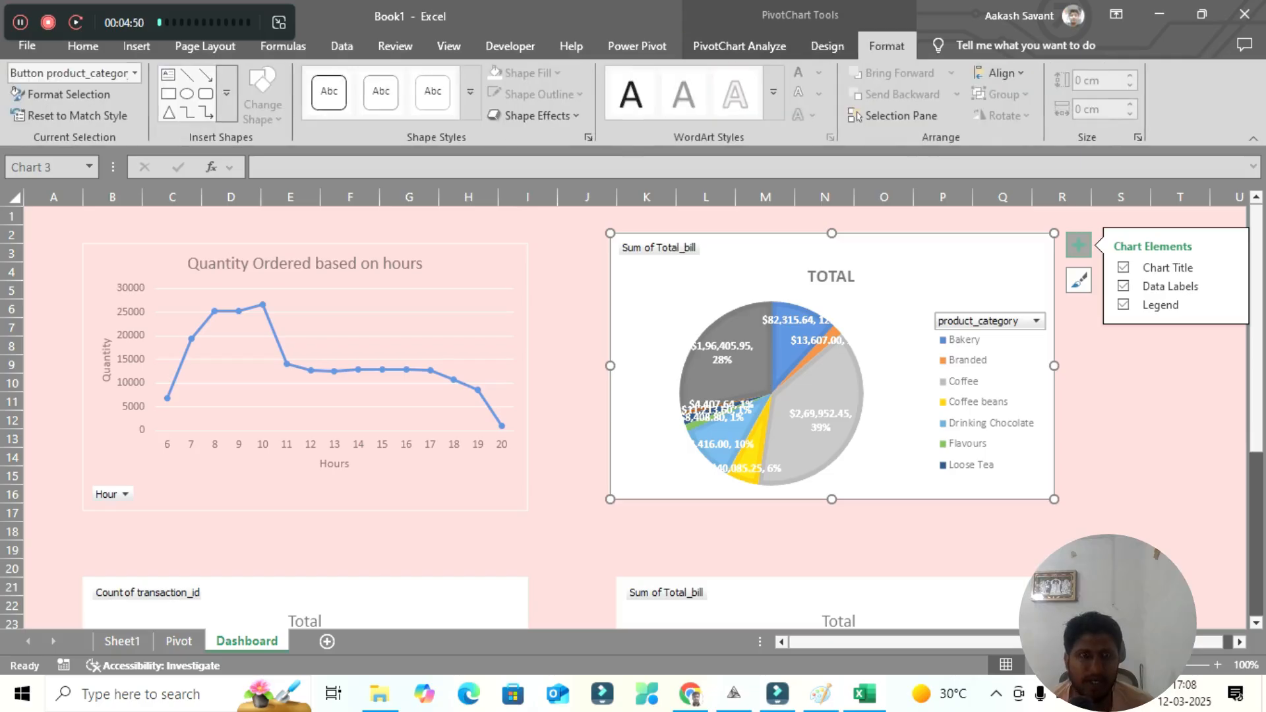
left_click(396, 336)
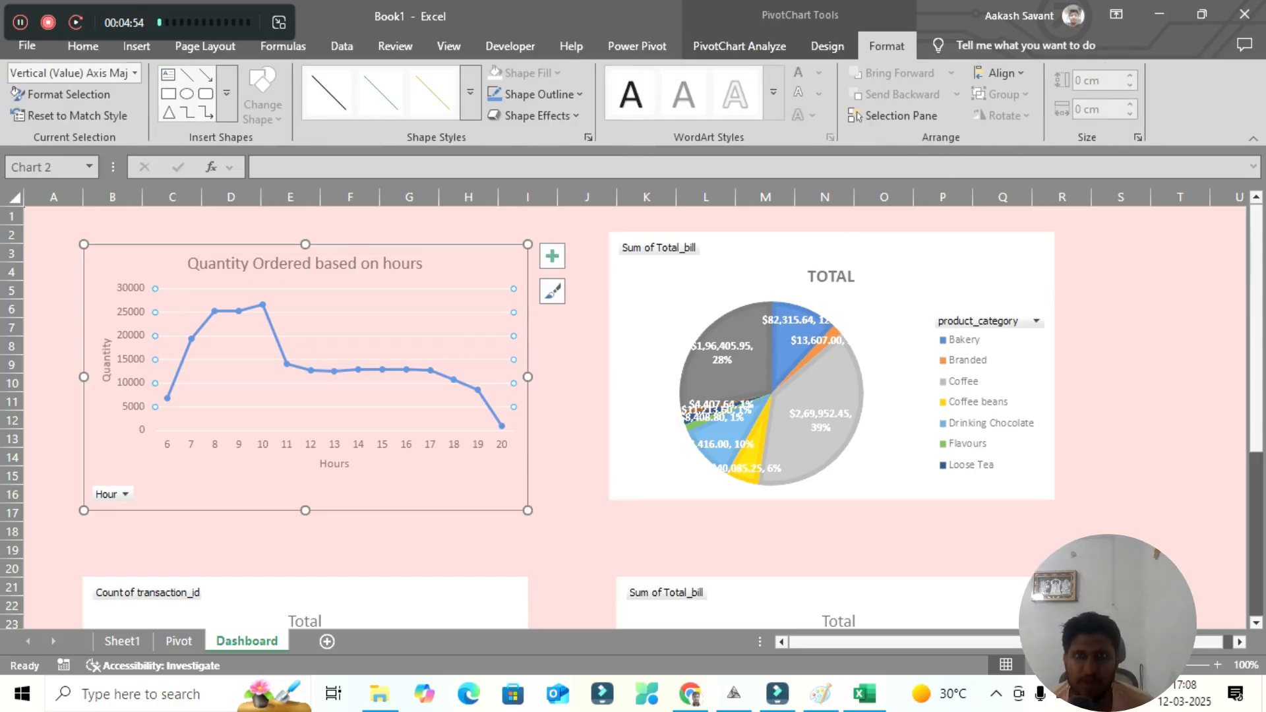
left_click(827, 46)
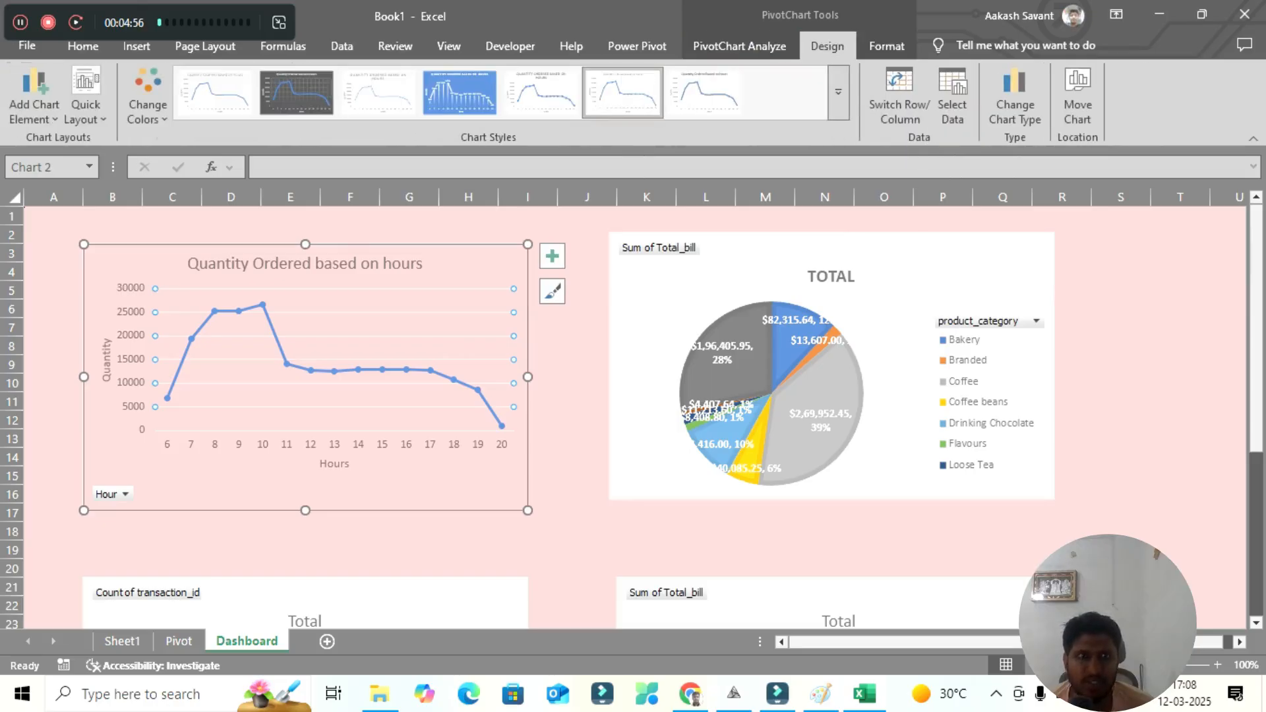
left_click(637, 45)
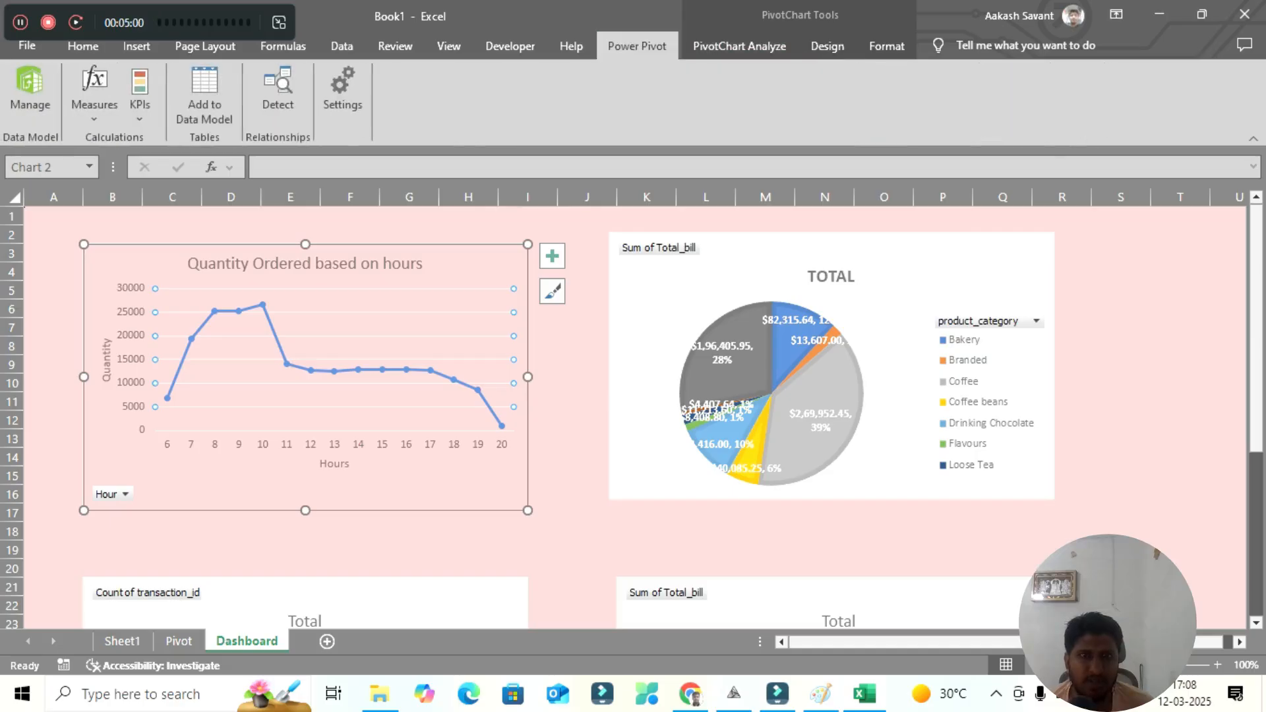
left_click(827, 45)
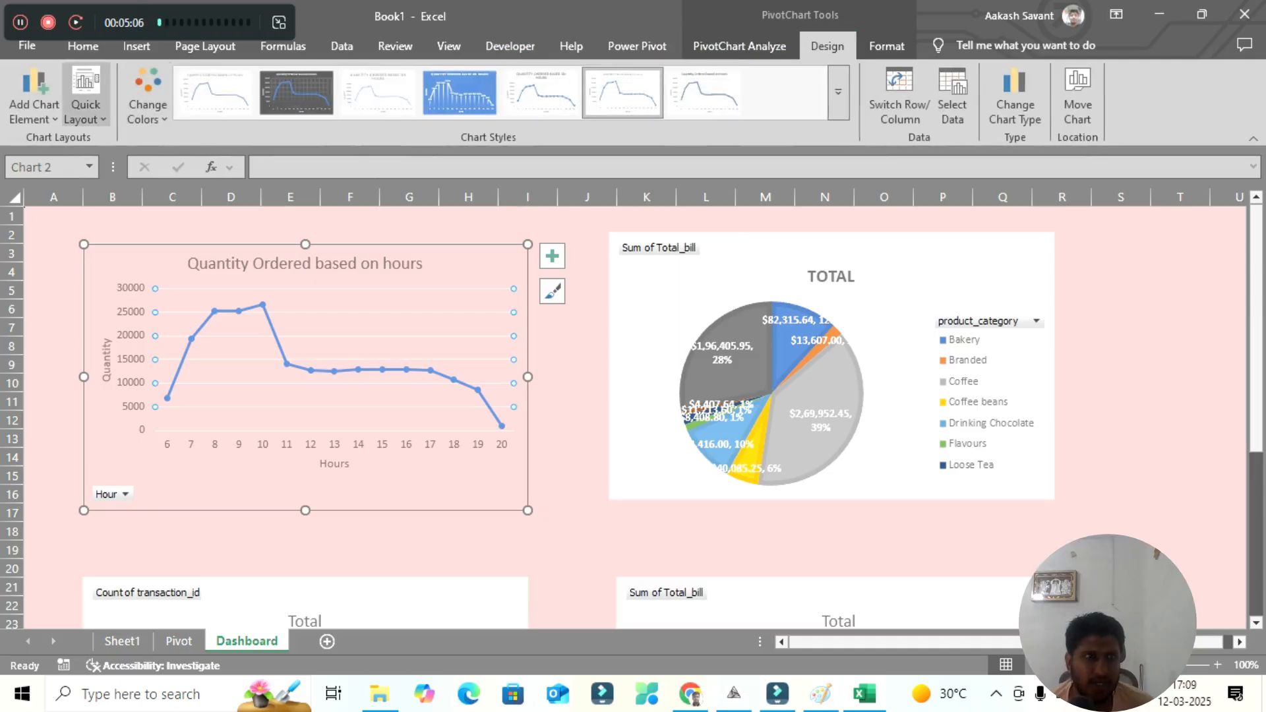
left_click(85, 93)
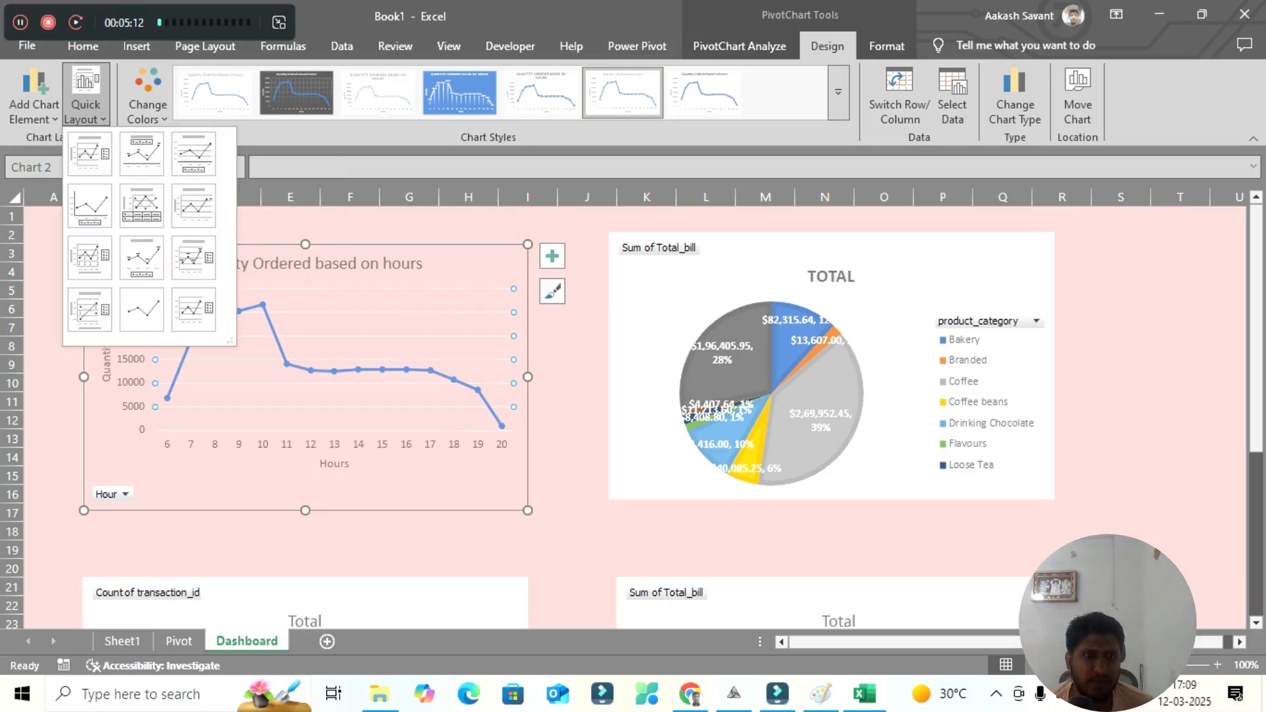
left_click(142, 257)
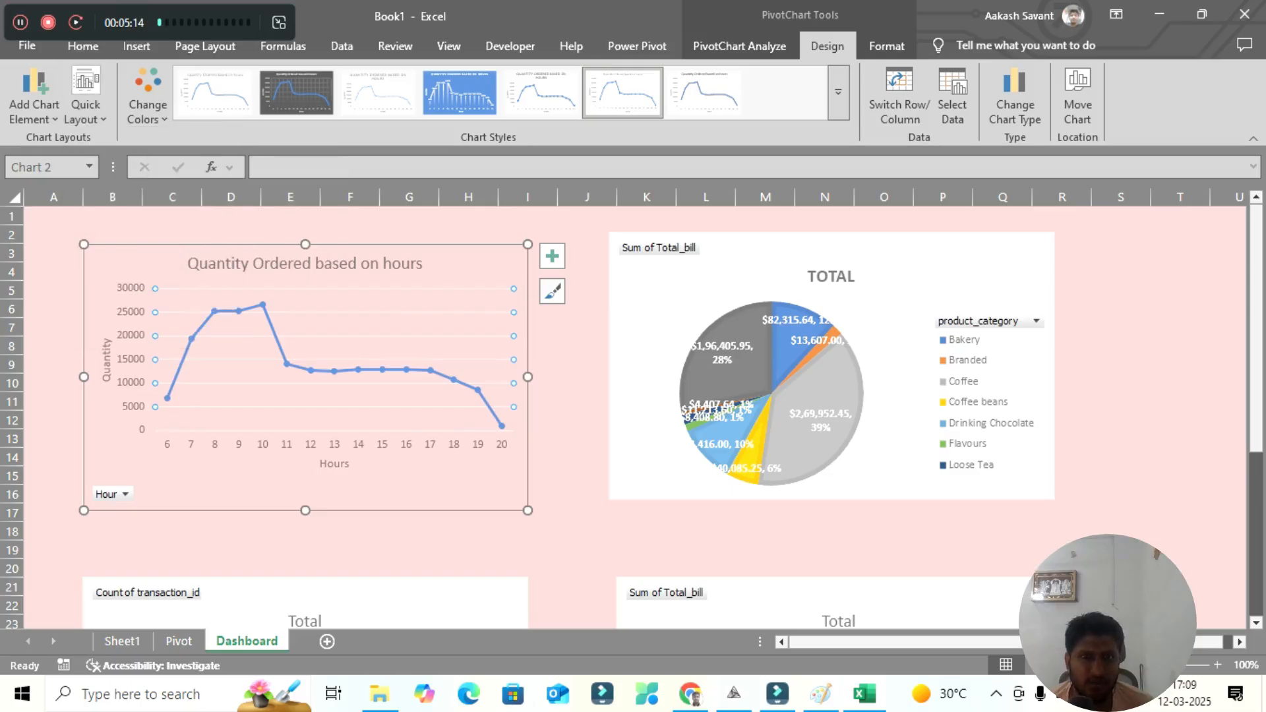
Give the data series line of the "Quantity Ordered based on hours" chart a dotted dash type.
double_click(358, 369)
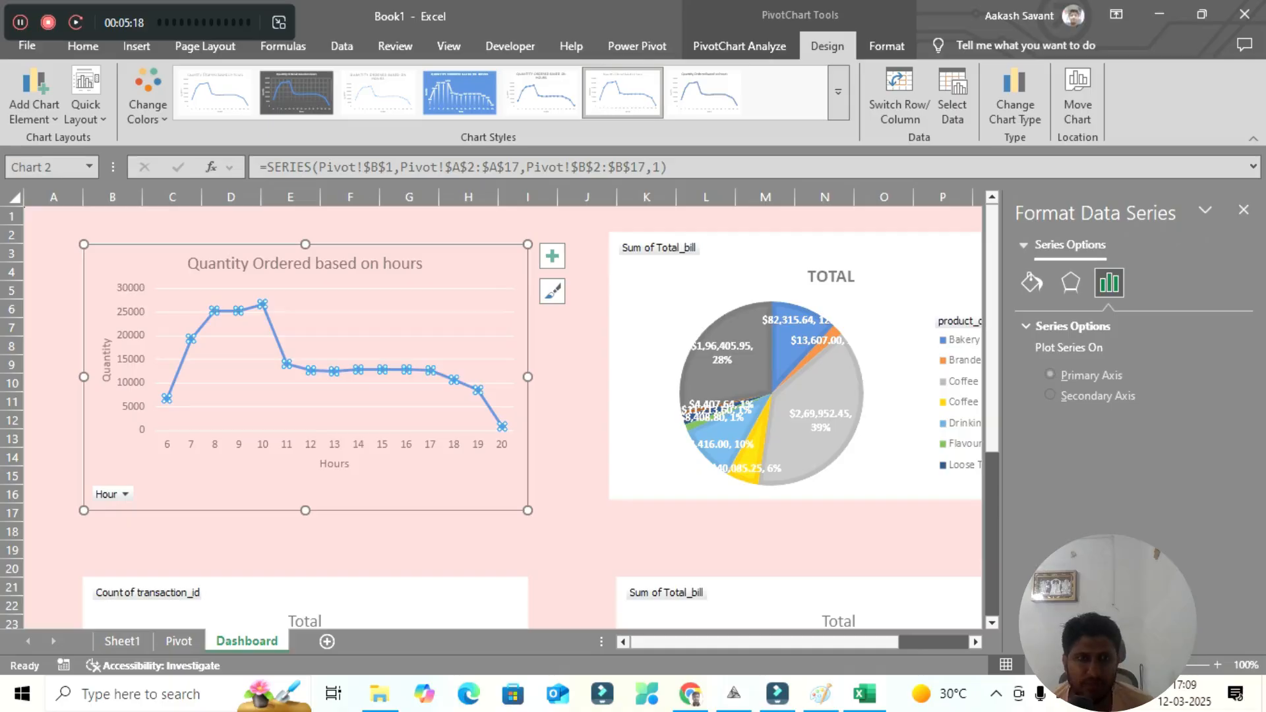
left_click(1031, 283)
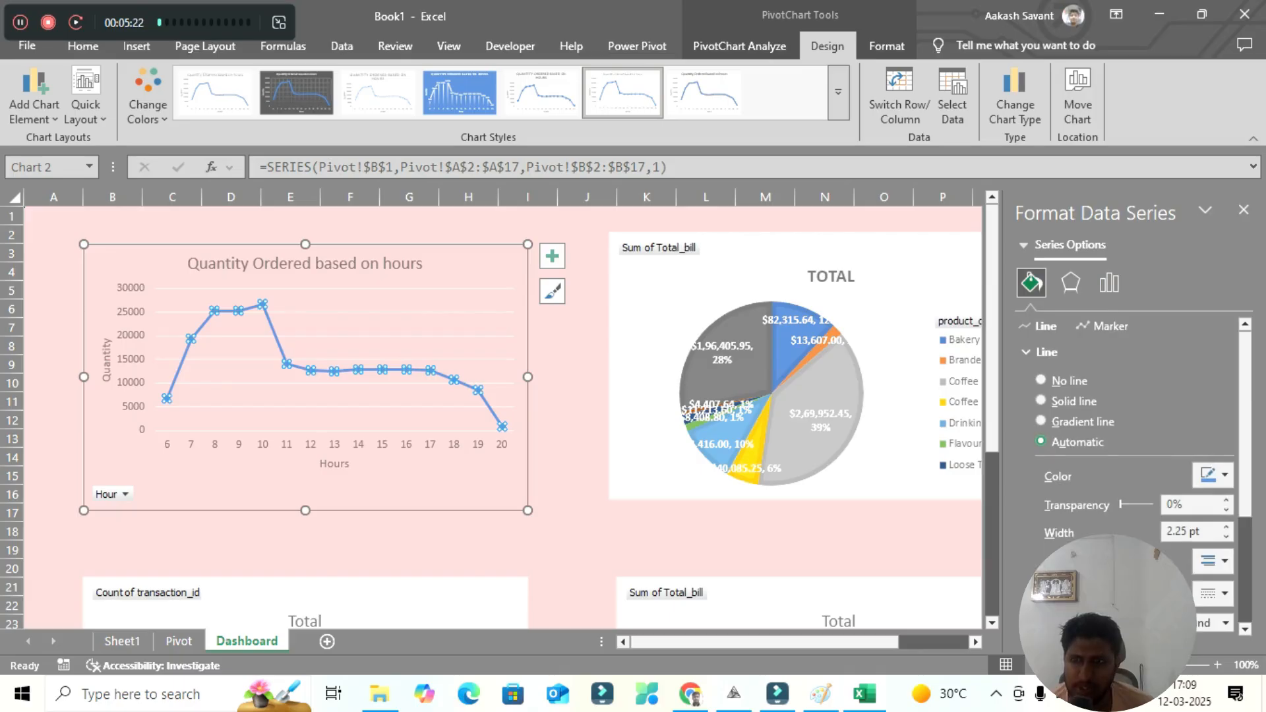
scroll(1127, 461, "down", 2)
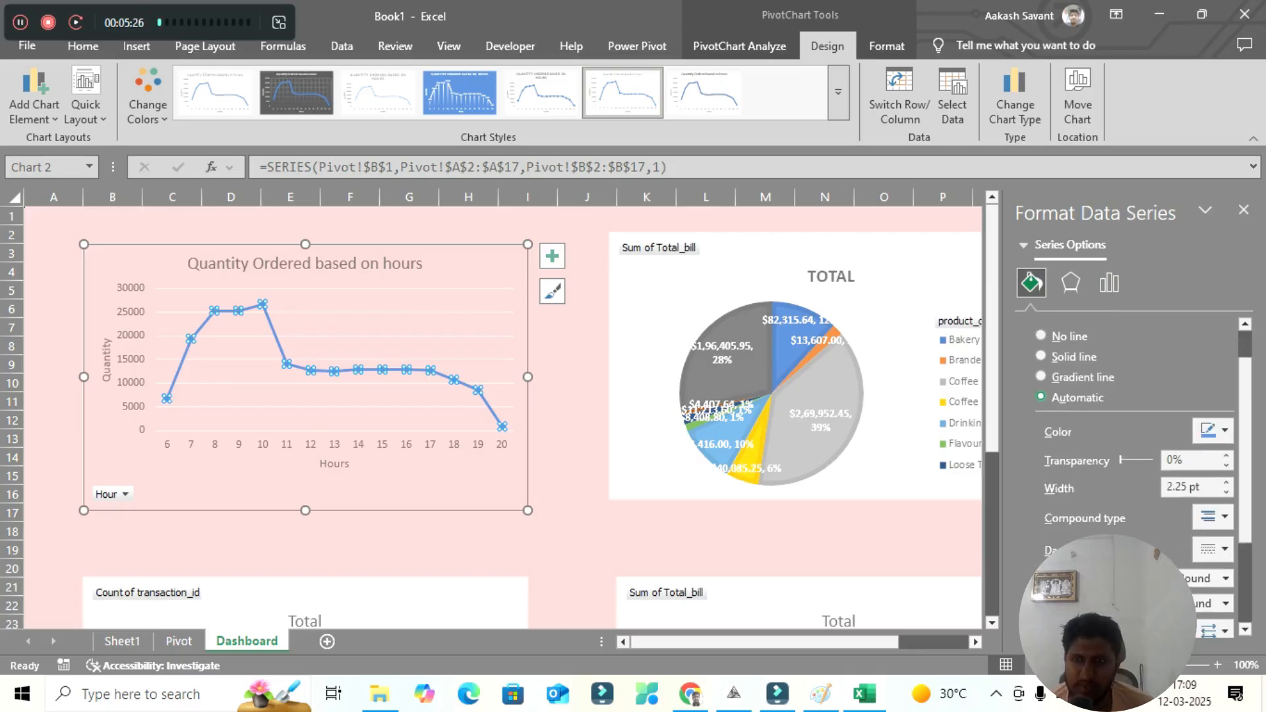
left_click(1214, 431)
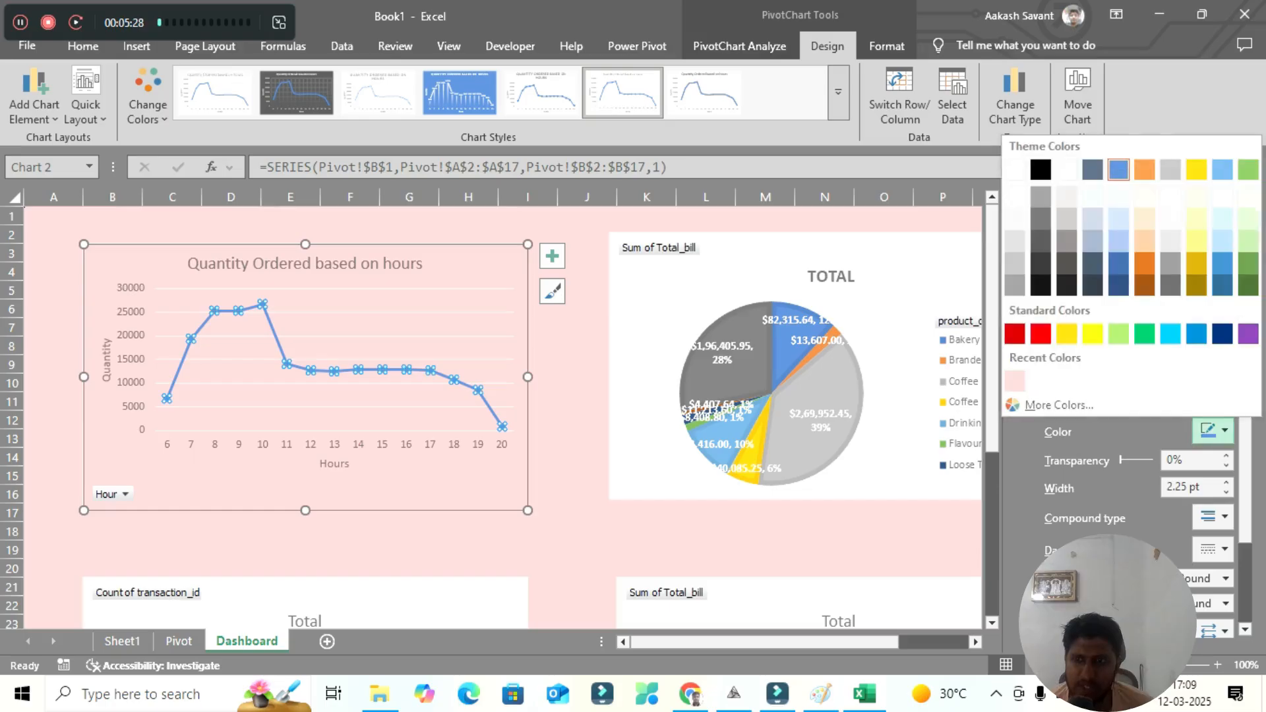
key("Escape")
scroll(1134, 462, "down", 1)
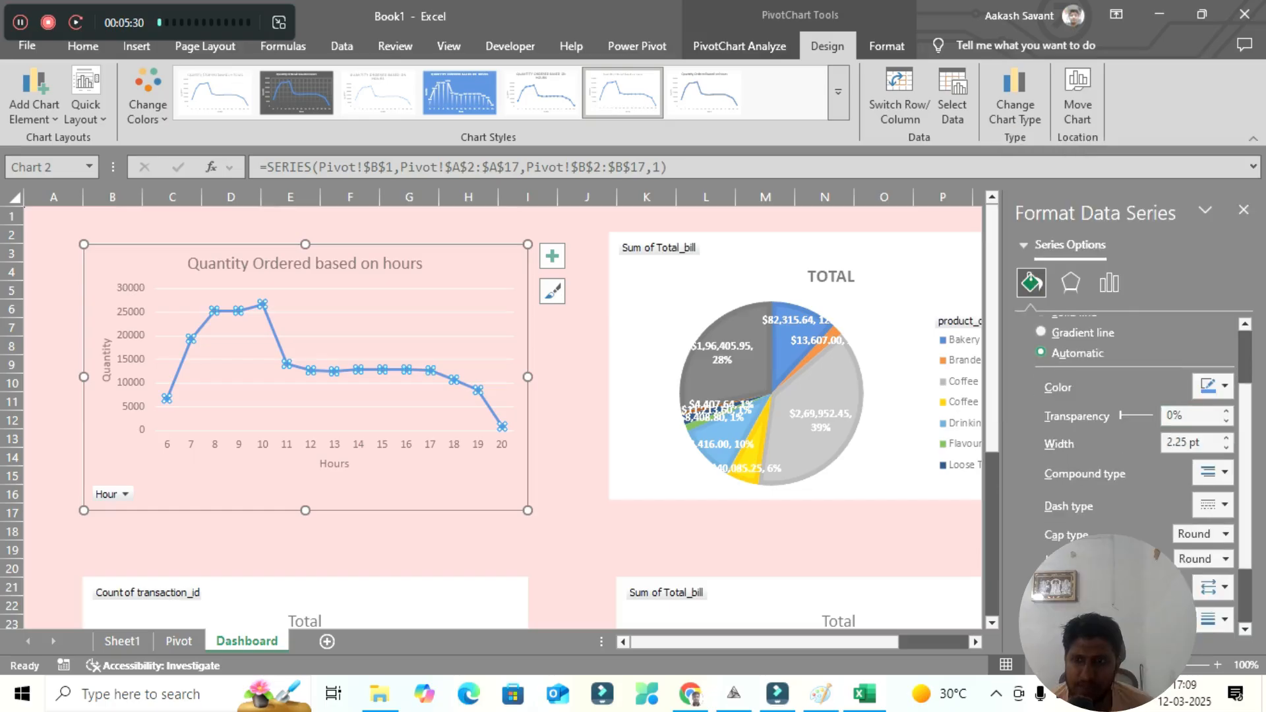
left_click(1213, 505)
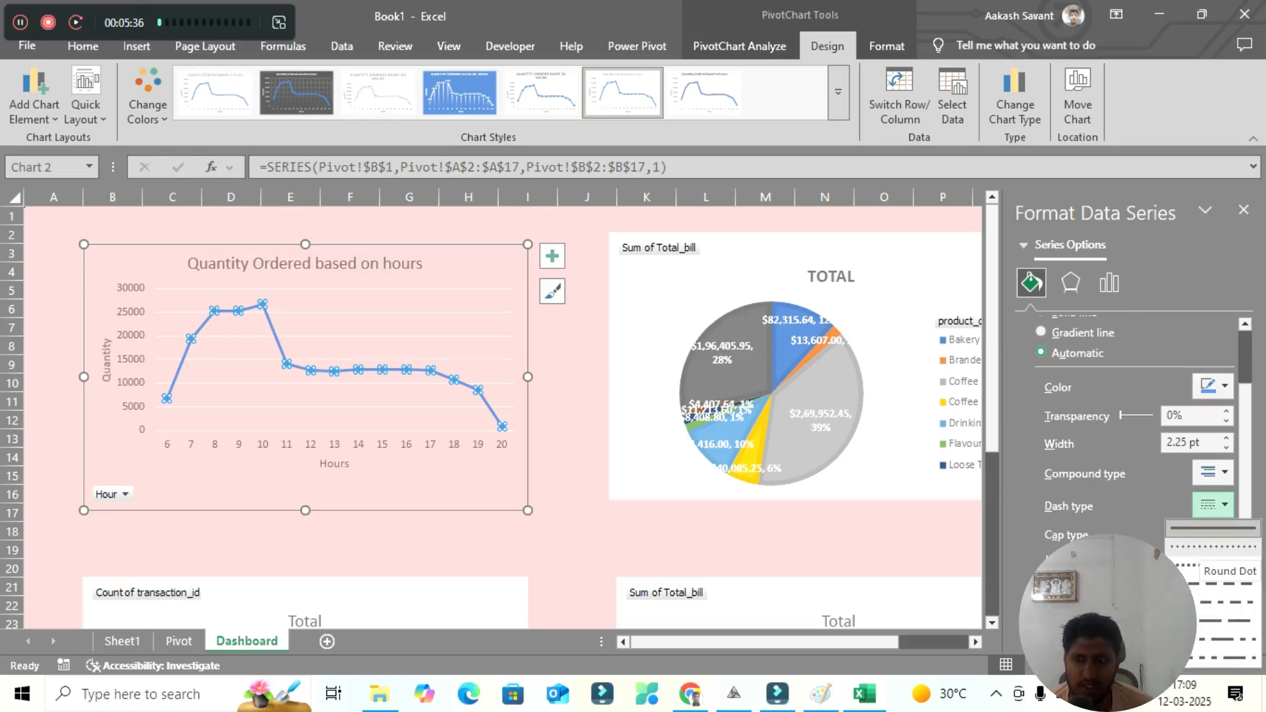
left_click(1186, 565)
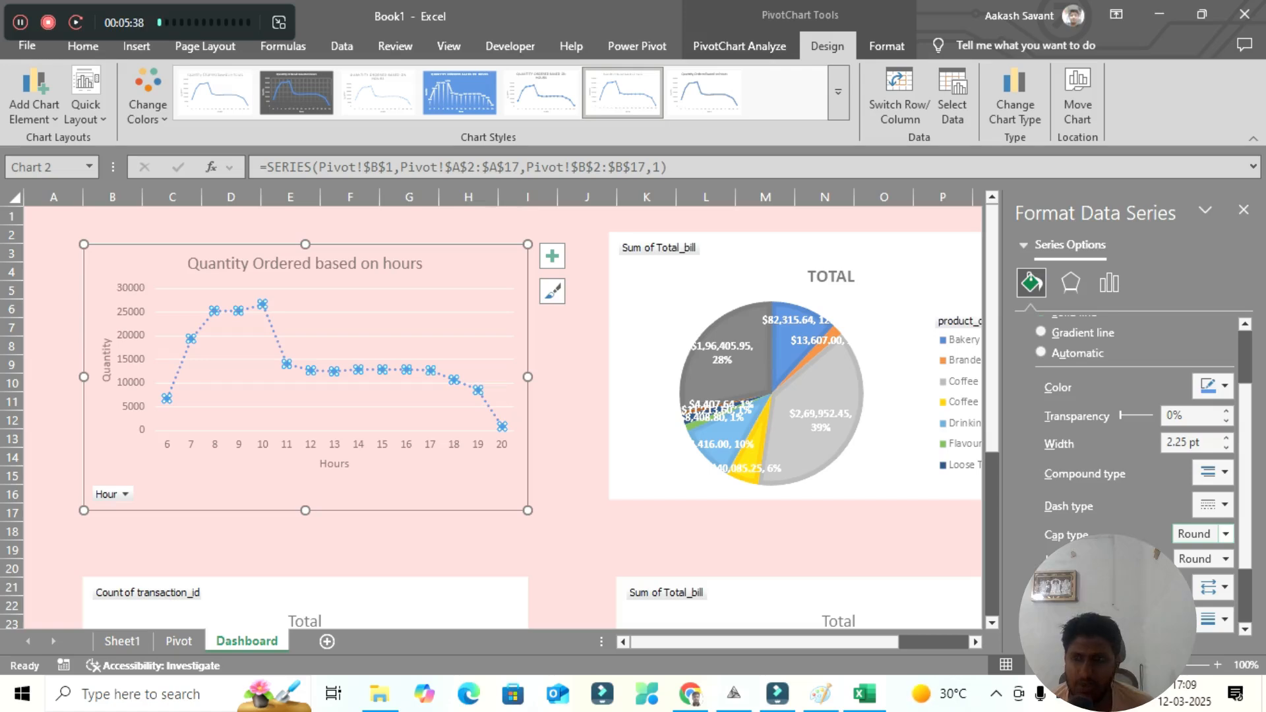
scroll(1134, 474, "down", 2)
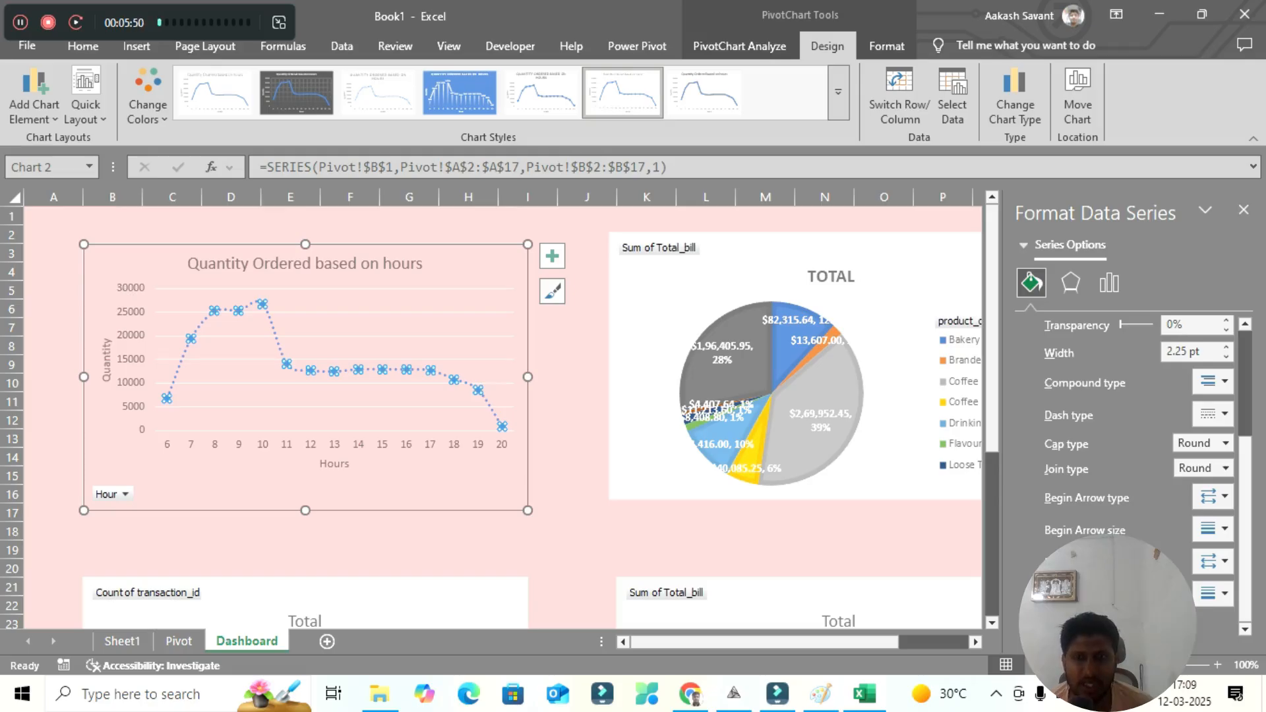
scroll(501, 415, "down", 7)
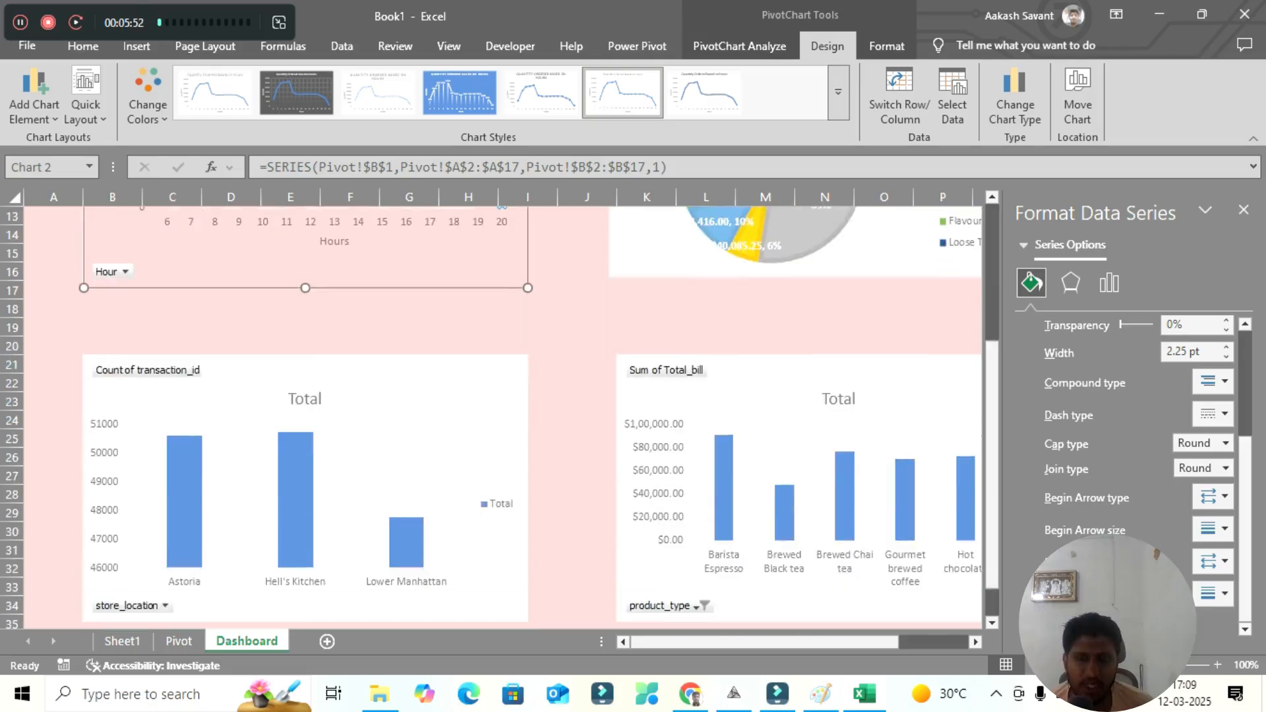
Fill the category axis labels of the product_type column chart with light gray.
left_click(714, 397)
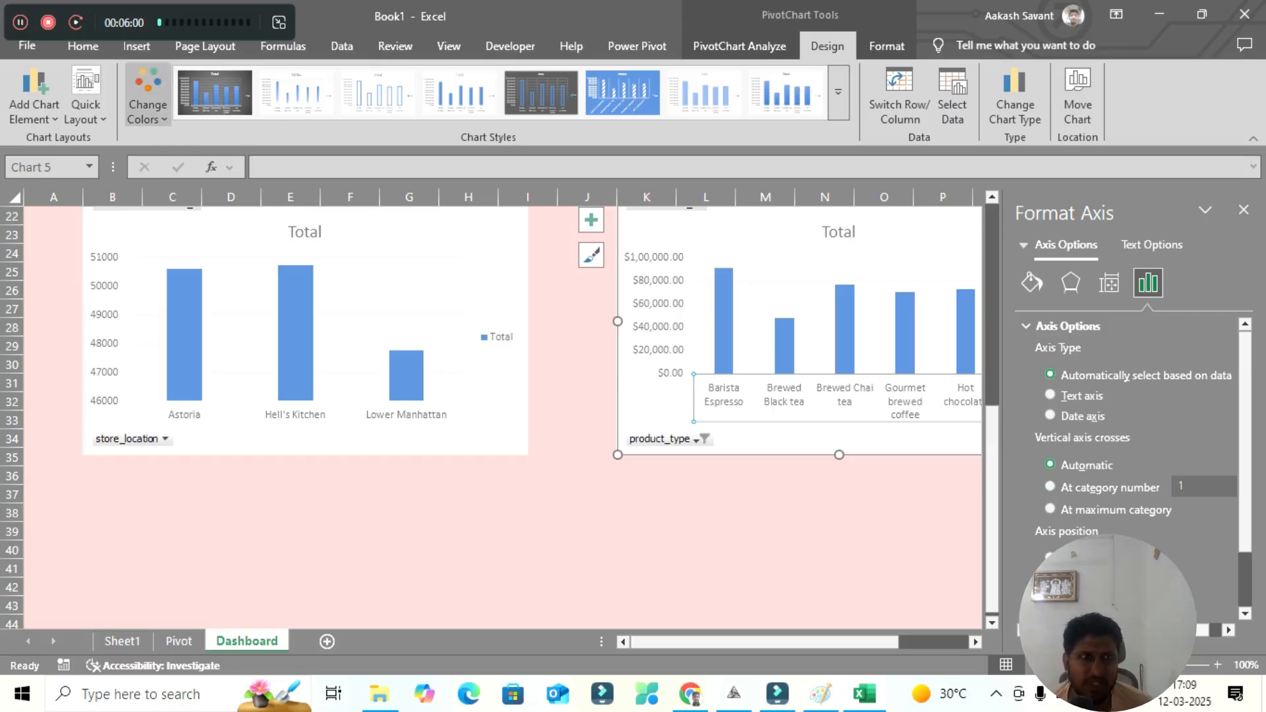
left_click(83, 46)
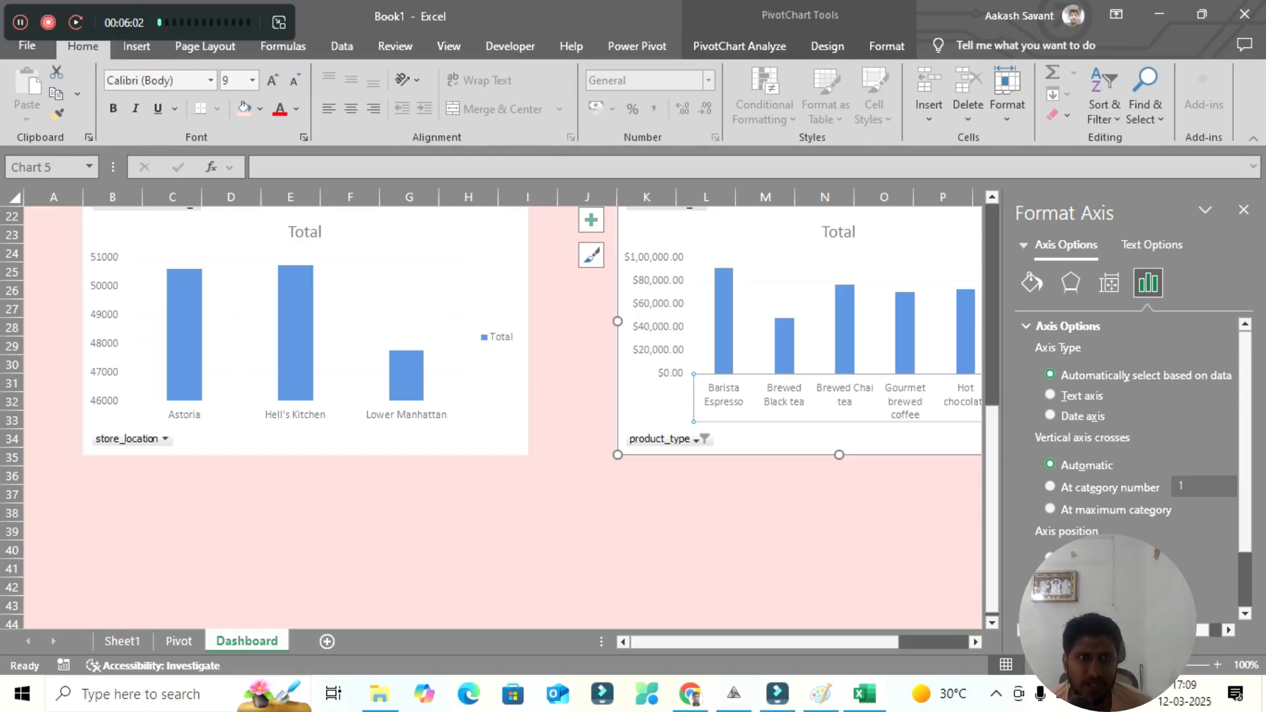
left_click(260, 109)
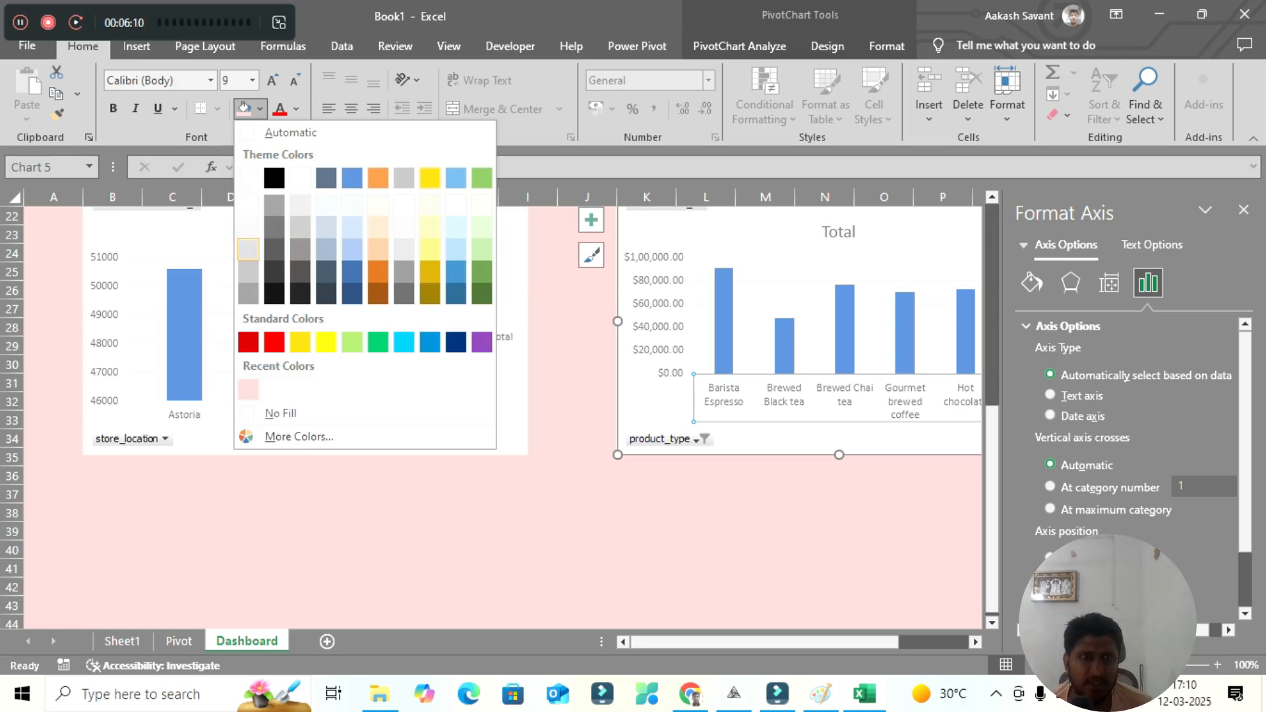
left_click(248, 250)
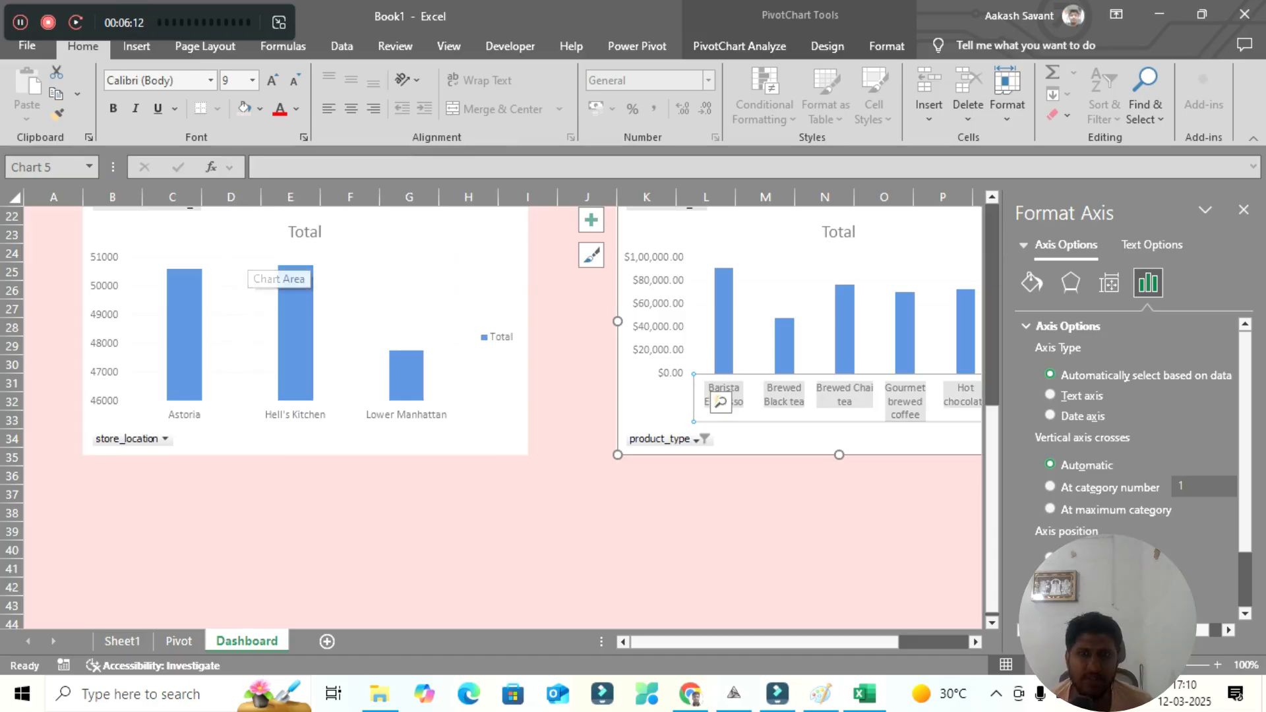
left_click(824, 531)
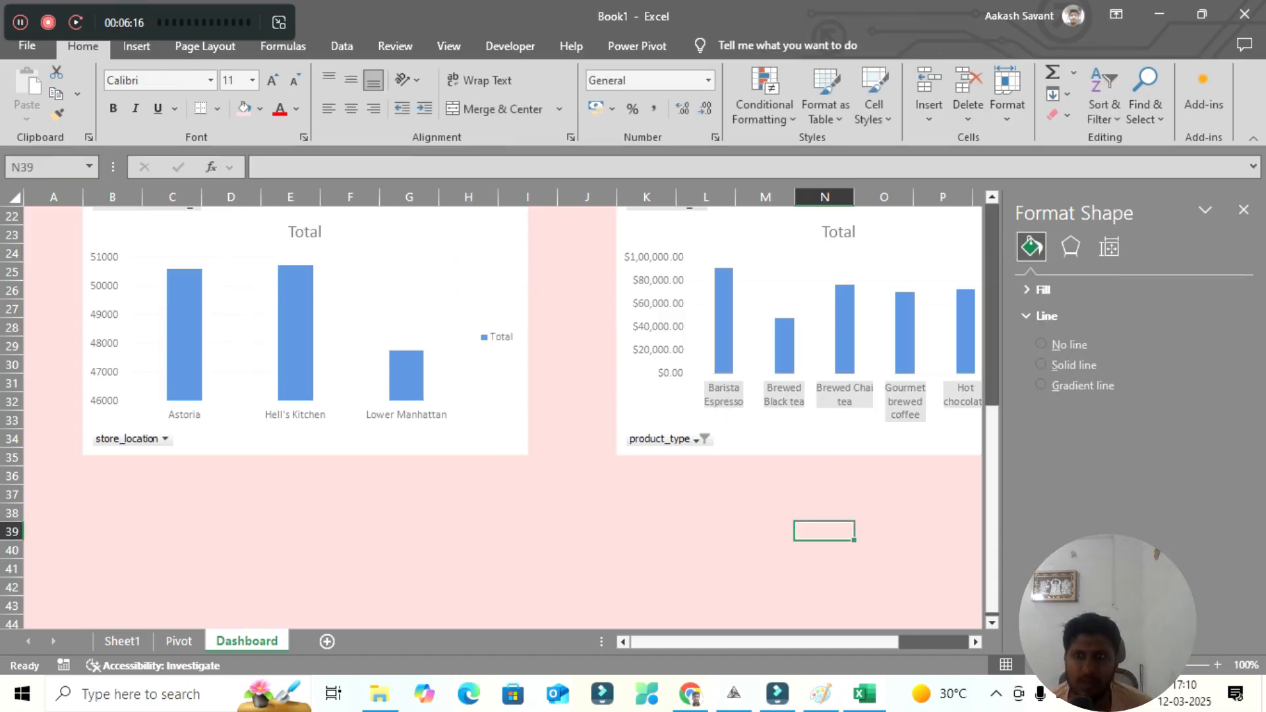
Review the formatting of the four charts on the Dashboard sheet, comparing the upper charts with the column charts below.
scroll(501, 416, "up", 7)
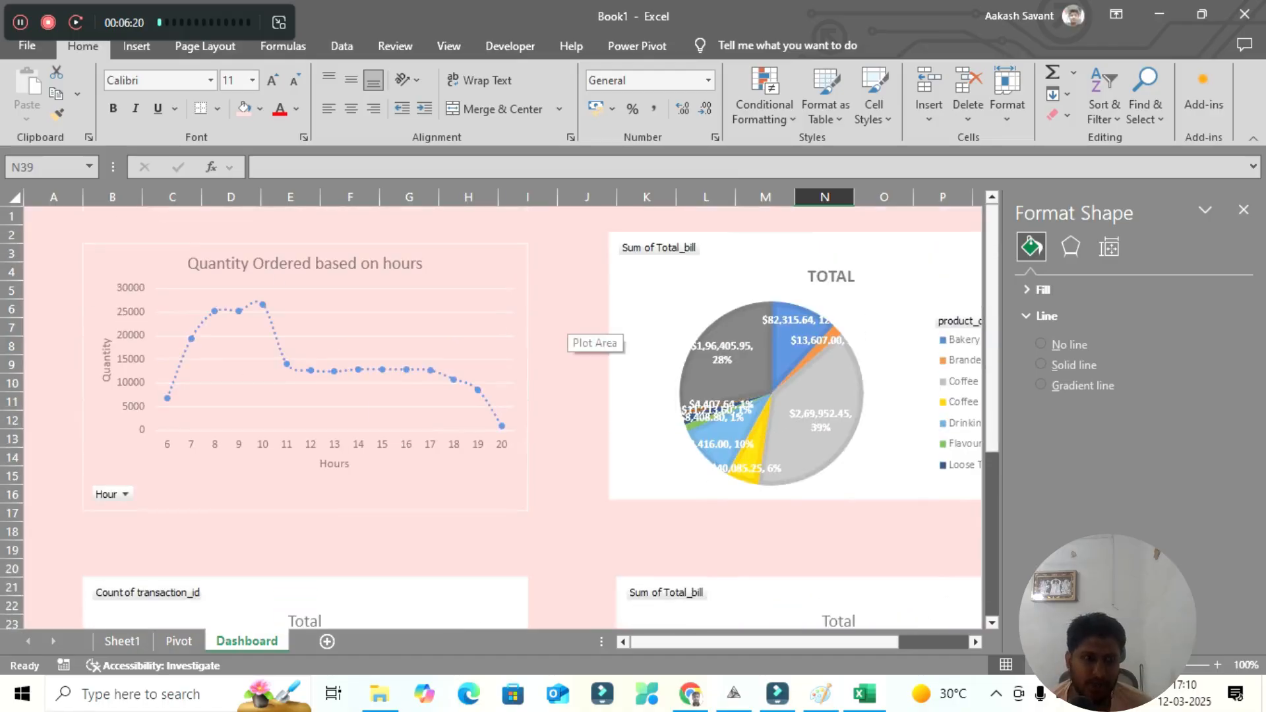
mouse_move(381, 370)
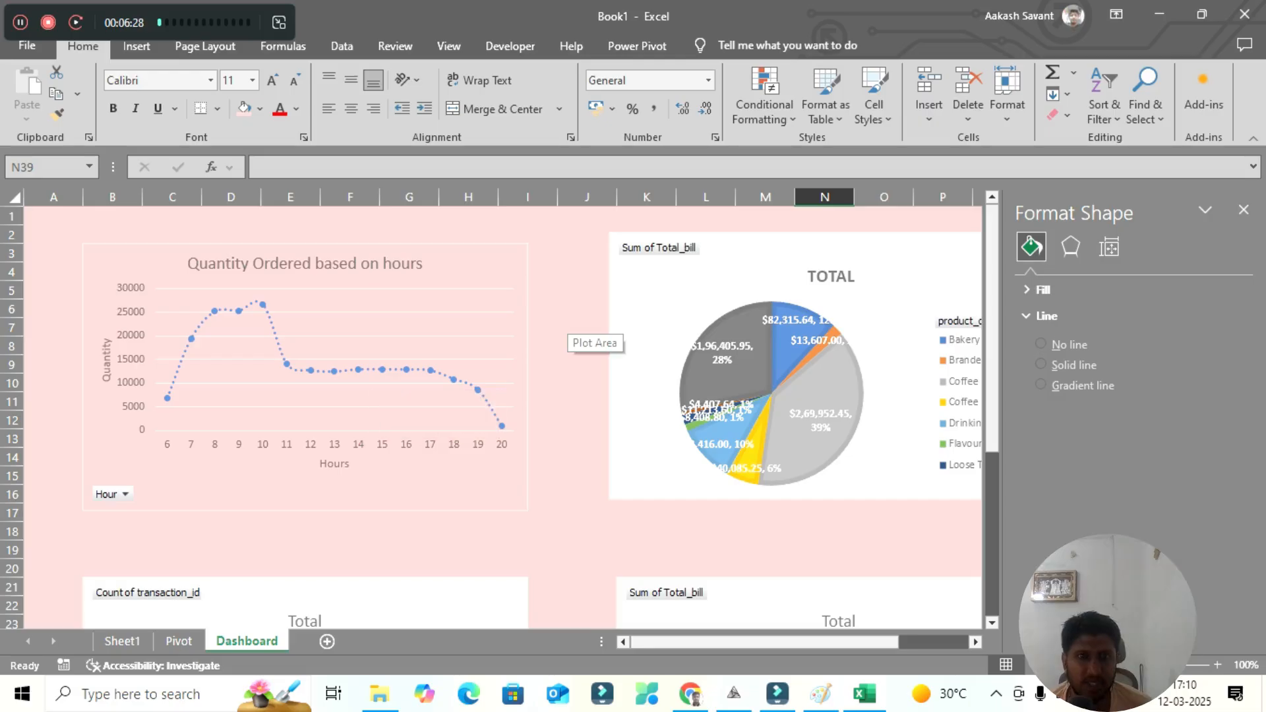
scroll(502, 429, "down", 7)
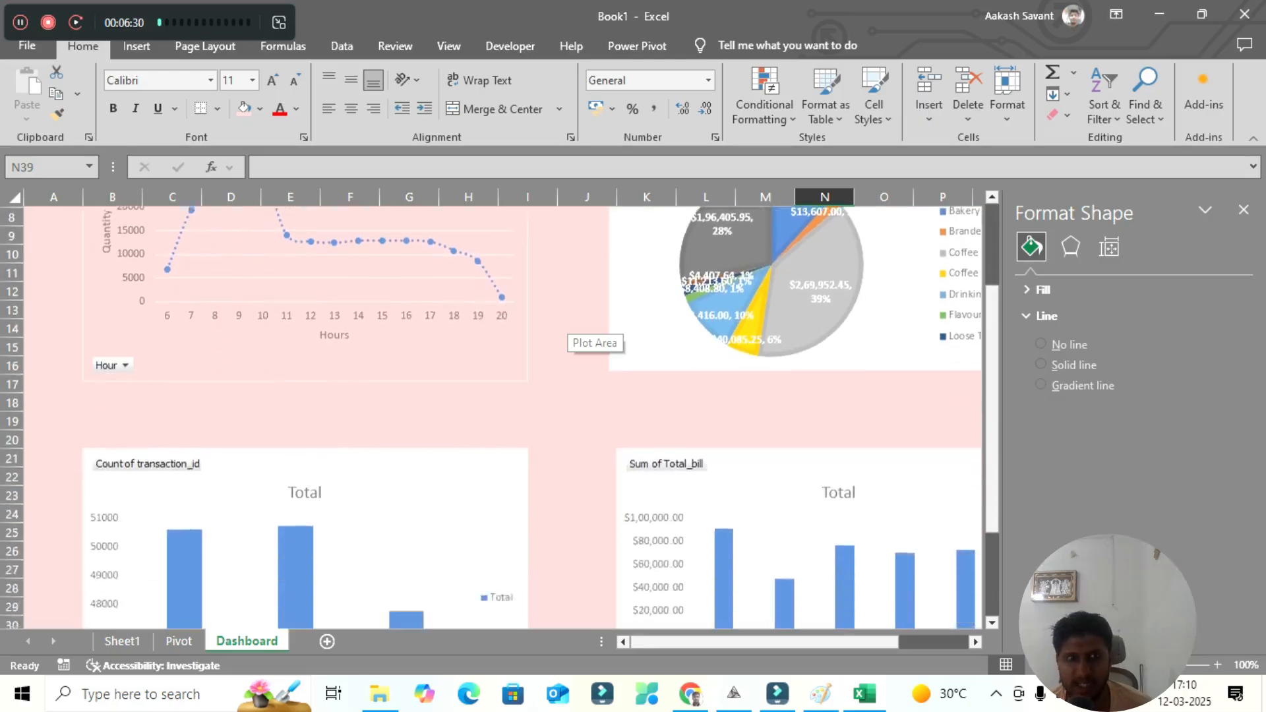
scroll(501, 428, "up", 7)
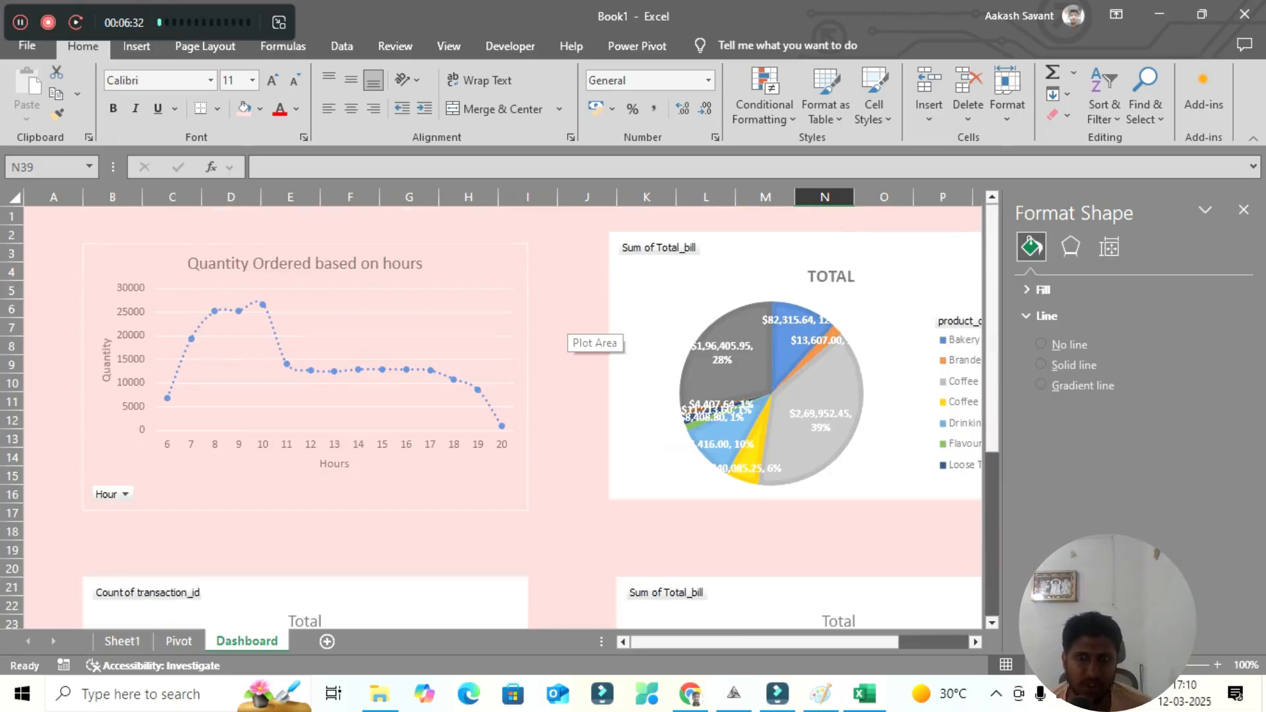
scroll(580, 333, "down", 7)
scroll(581, 333, "up", 3)
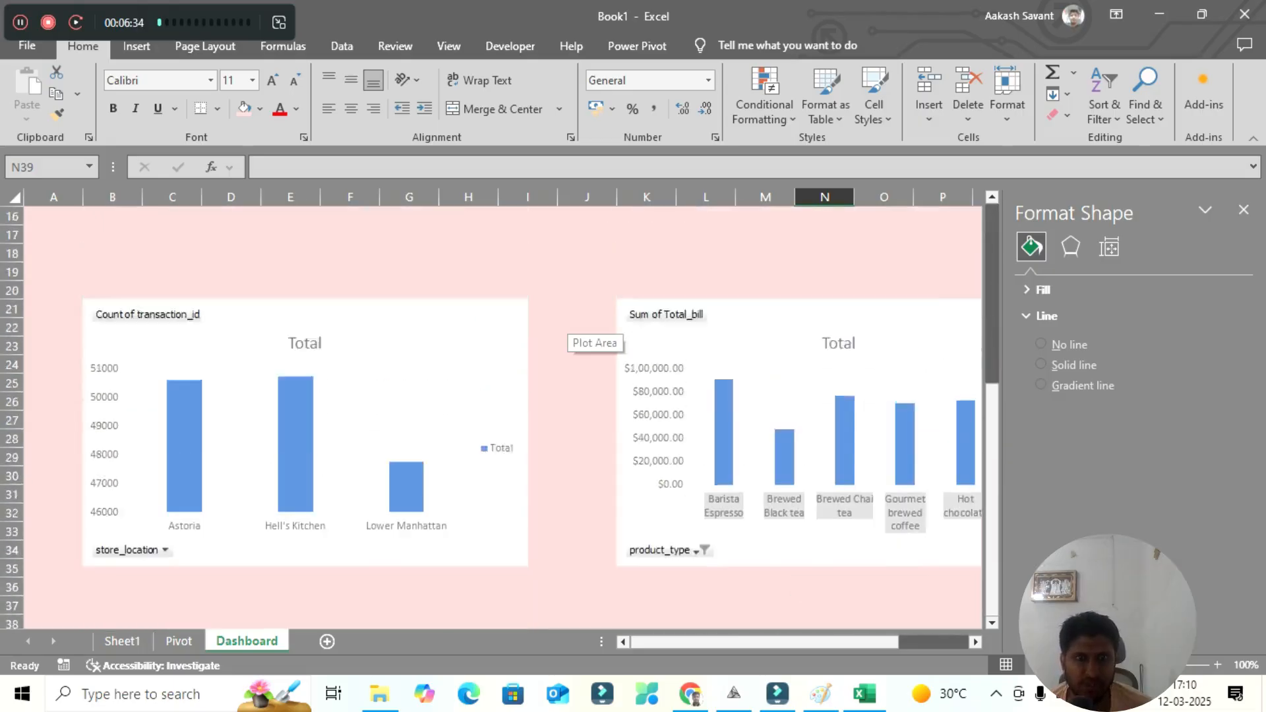
scroll(580, 333, "up", 5)
scroll(580, 333, "down", 10)
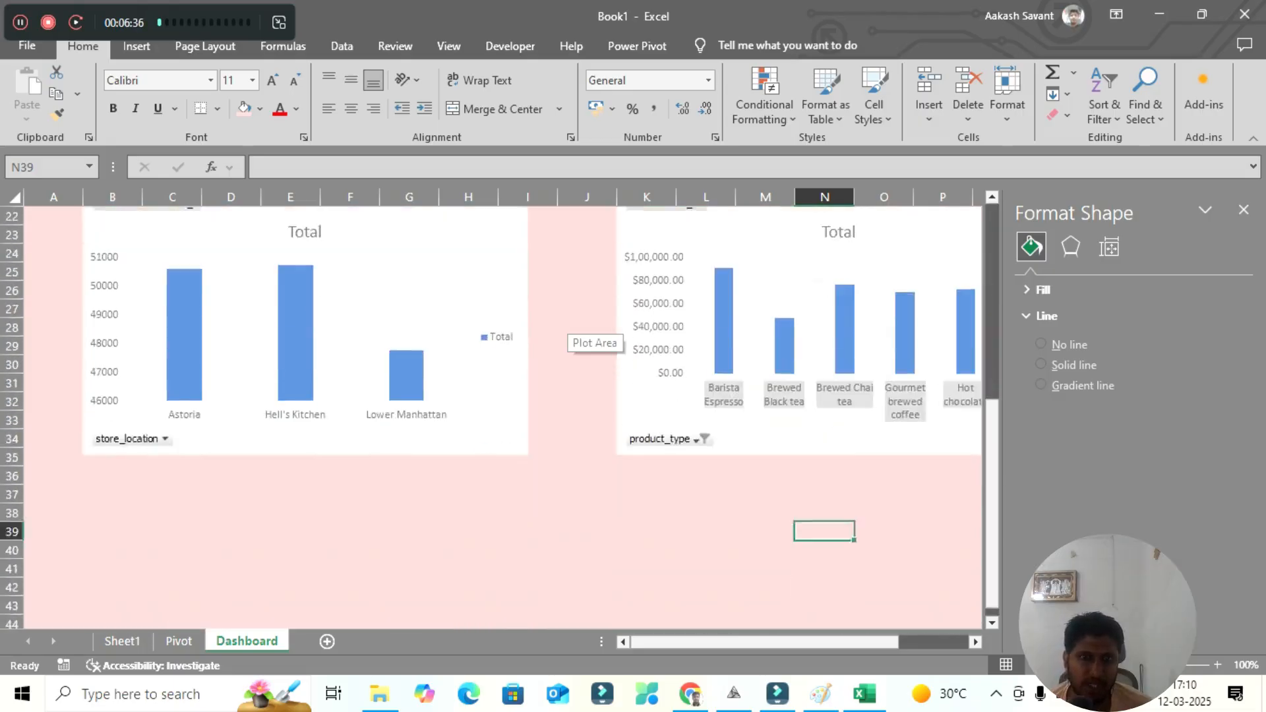
scroll(581, 333, "up", 6)
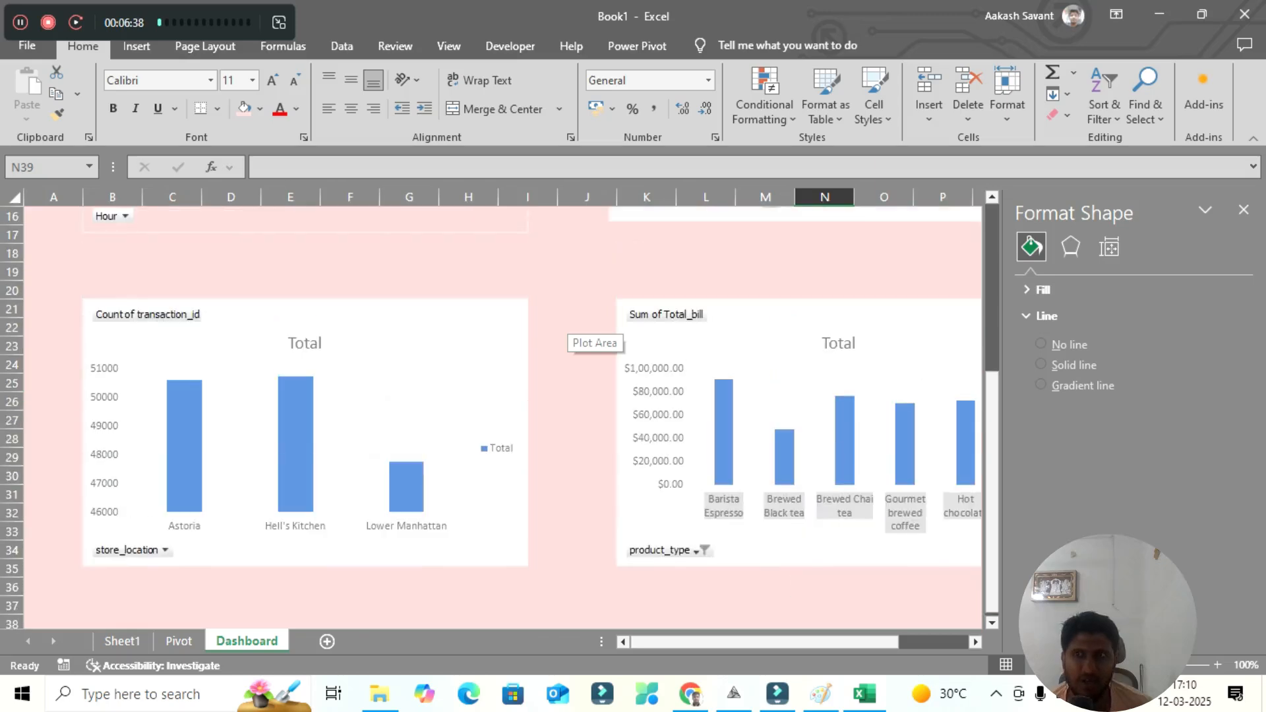
scroll(580, 333, "up", 5)
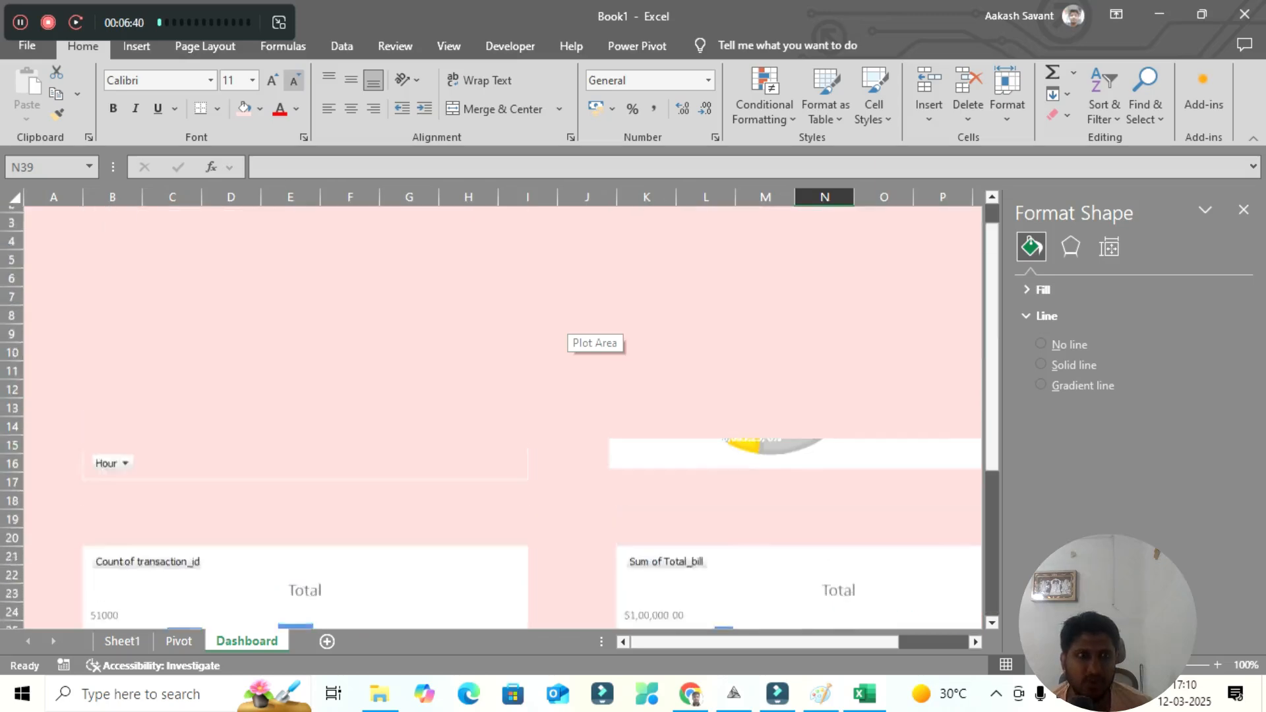
scroll(580, 332, "down", 6)
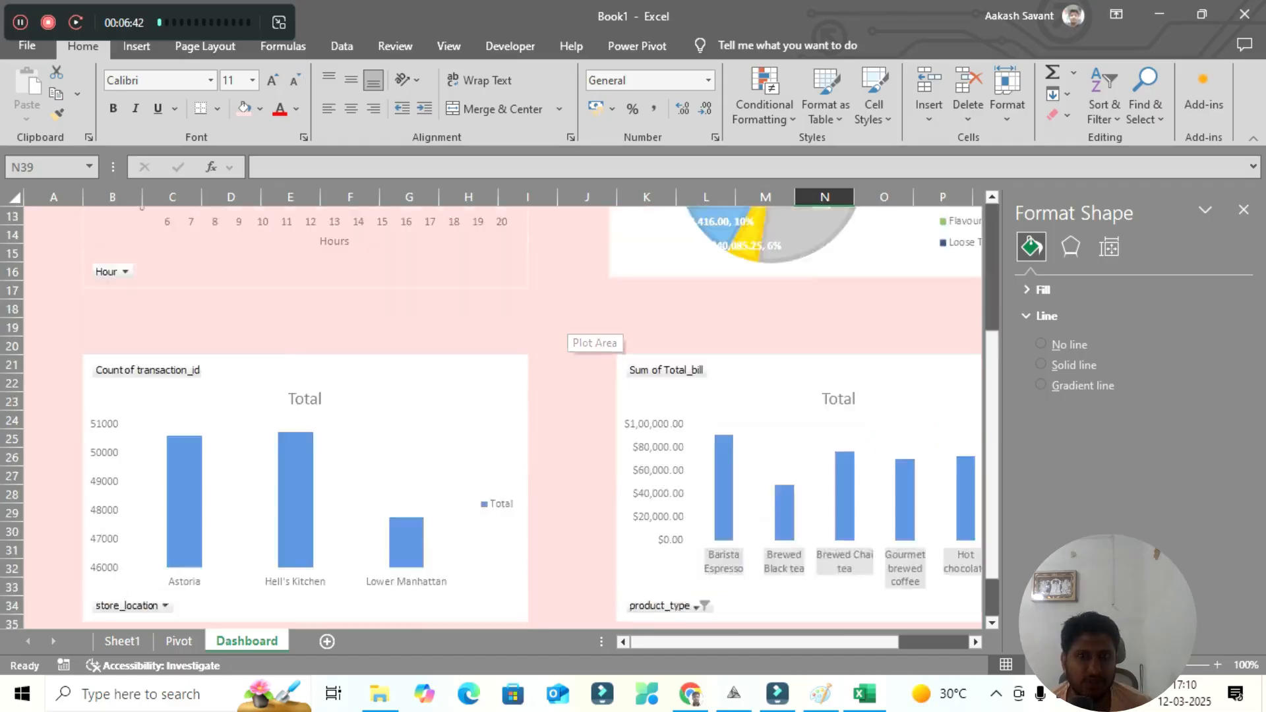
scroll(580, 333, "up", 6)
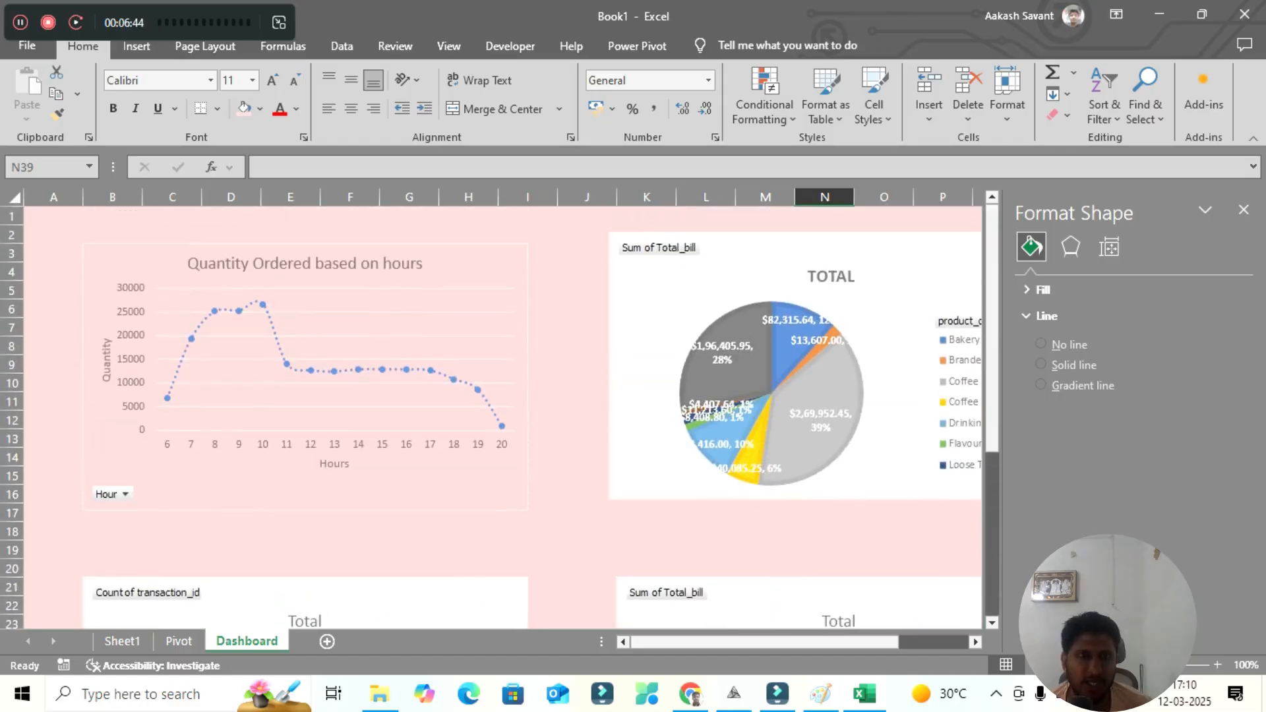